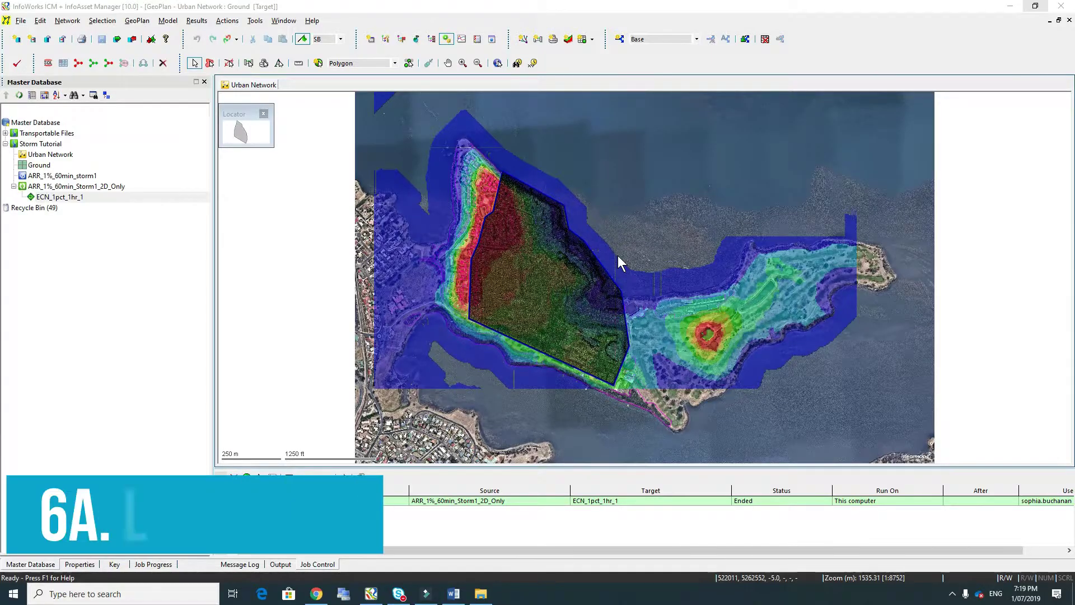
# Open the text log for the ECN_1pct_1hr_1 simulation
pyautogui.rightClick(79, 197)
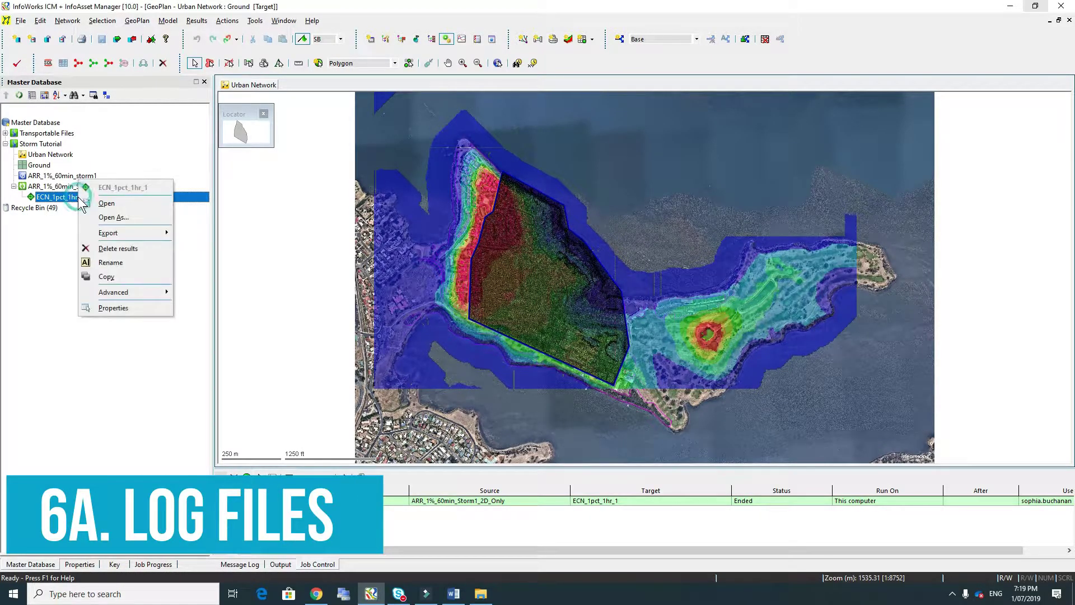
pyautogui.click(109, 217)
pyautogui.click(448, 262)
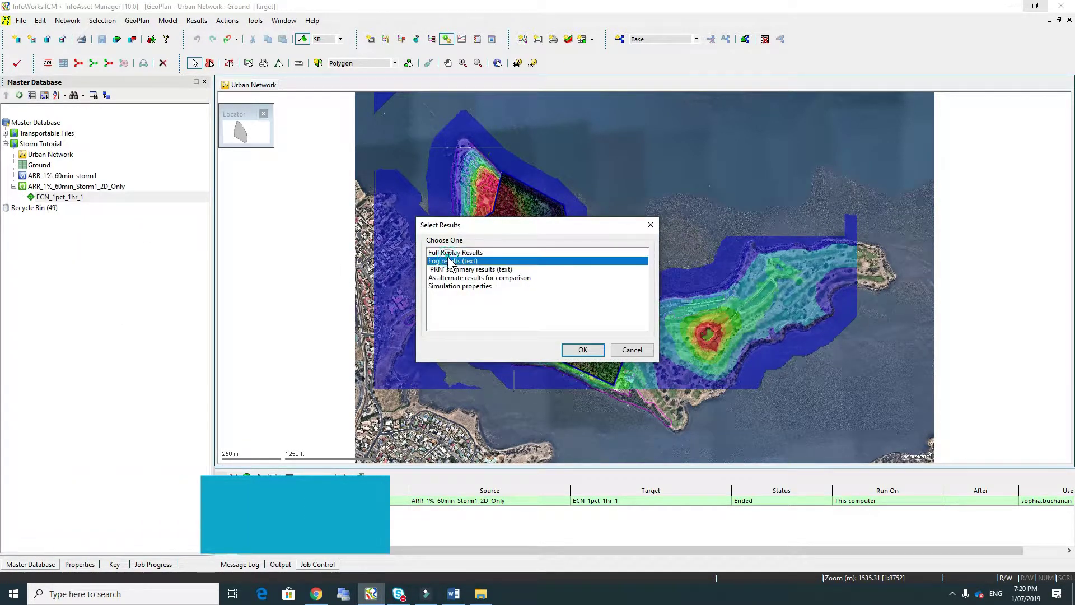
pyautogui.click(583, 350)
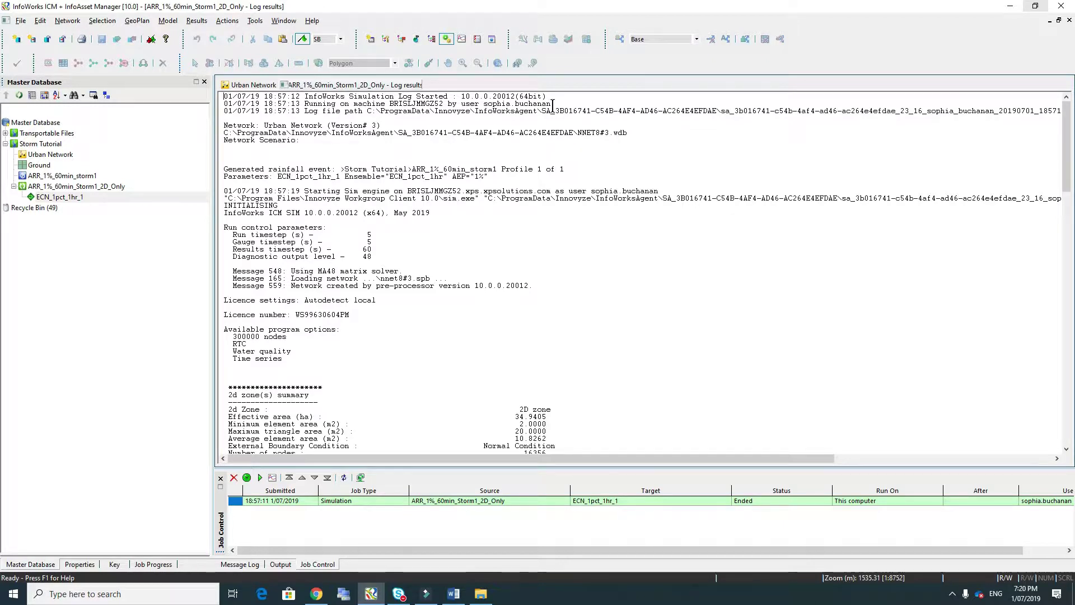
# Check the log's engine version, rainfall inflow volume and 75s elapsed time, then close it
pyautogui.moveTo(546, 96); pyautogui.dragTo(460, 98)
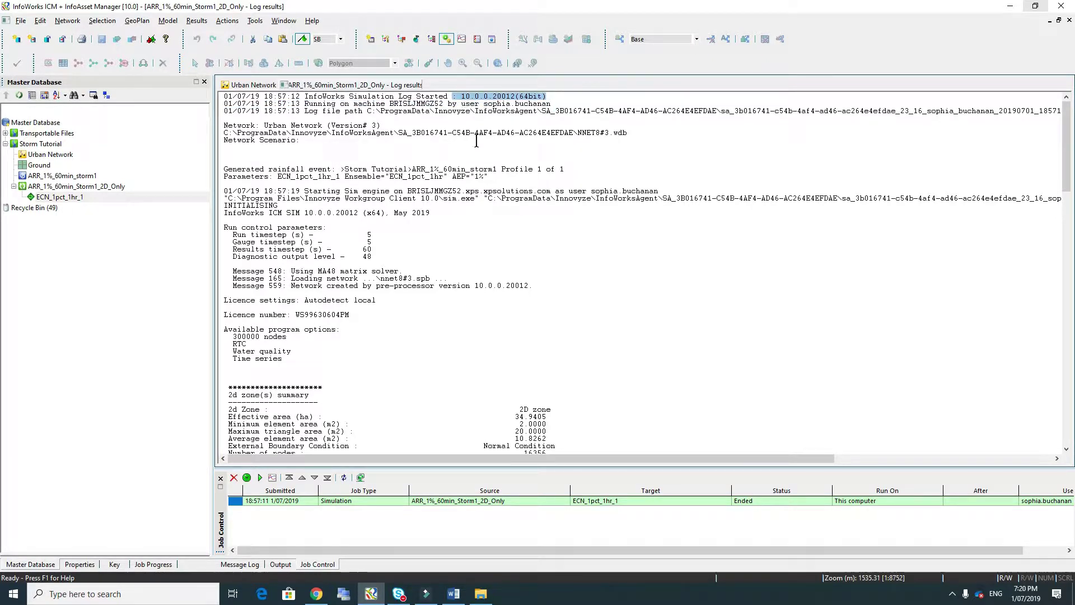
pyautogui.scroll(-10, 498, 183)
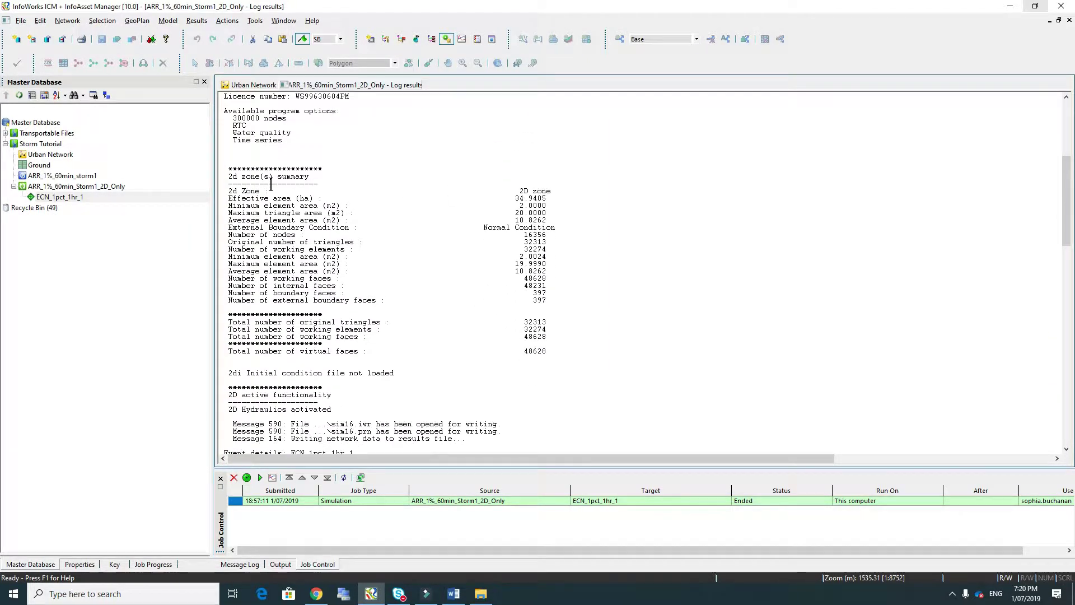
pyautogui.scroll(-11, 270, 288)
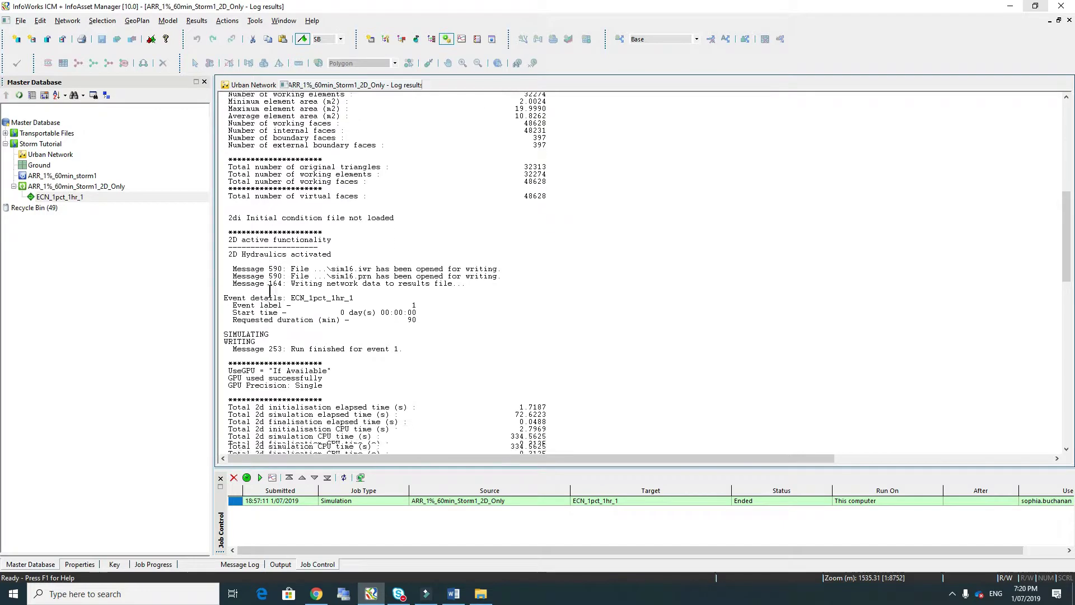
pyautogui.scroll(-8, 270, 291)
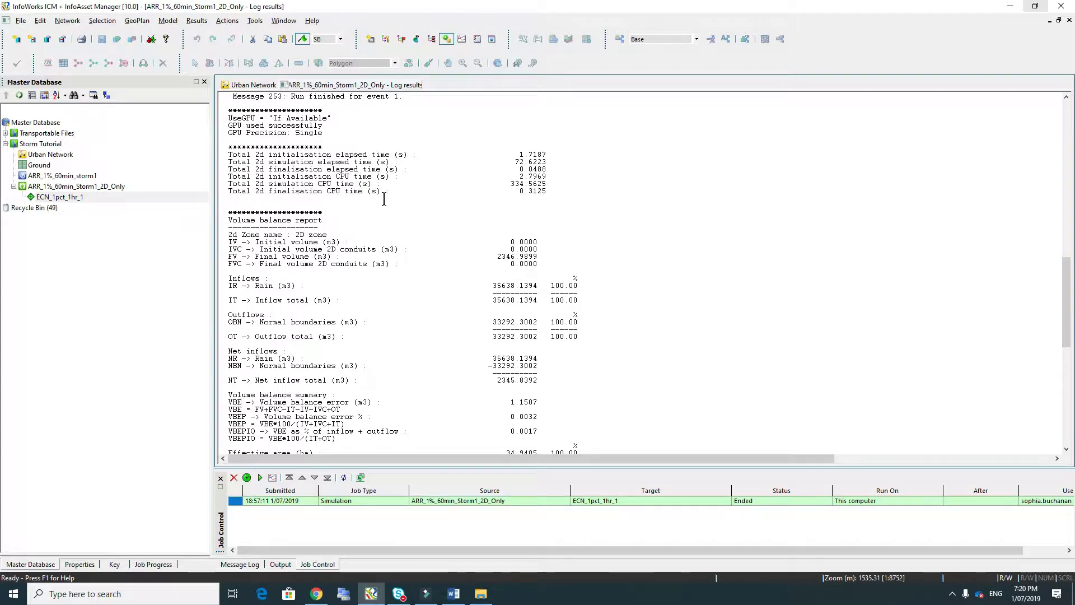
pyautogui.scroll(-3, 384, 199)
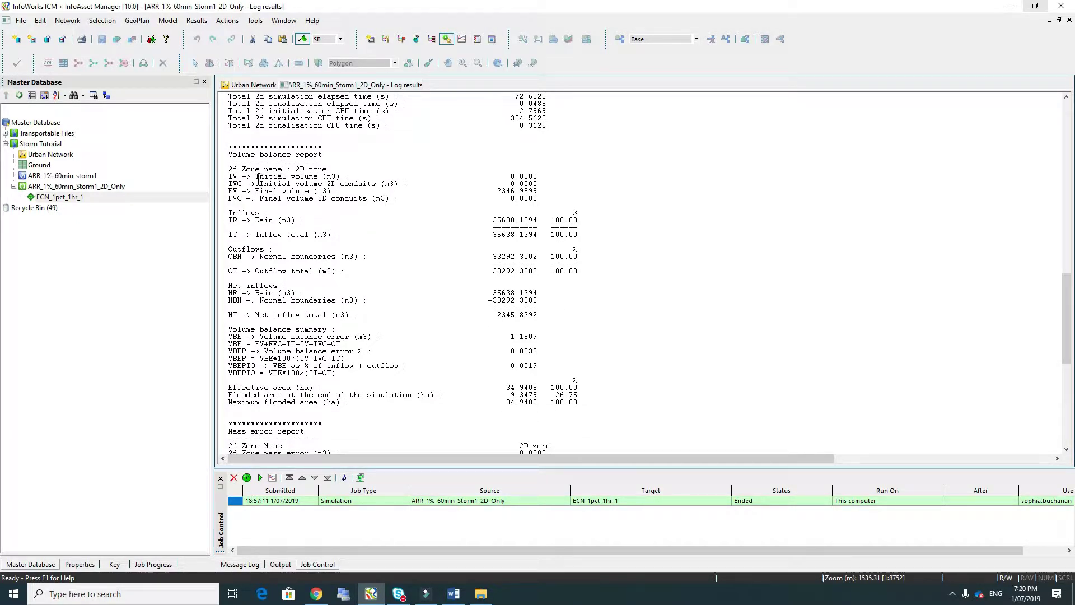
pyautogui.moveTo(230, 221); pyautogui.dragTo(579, 220)
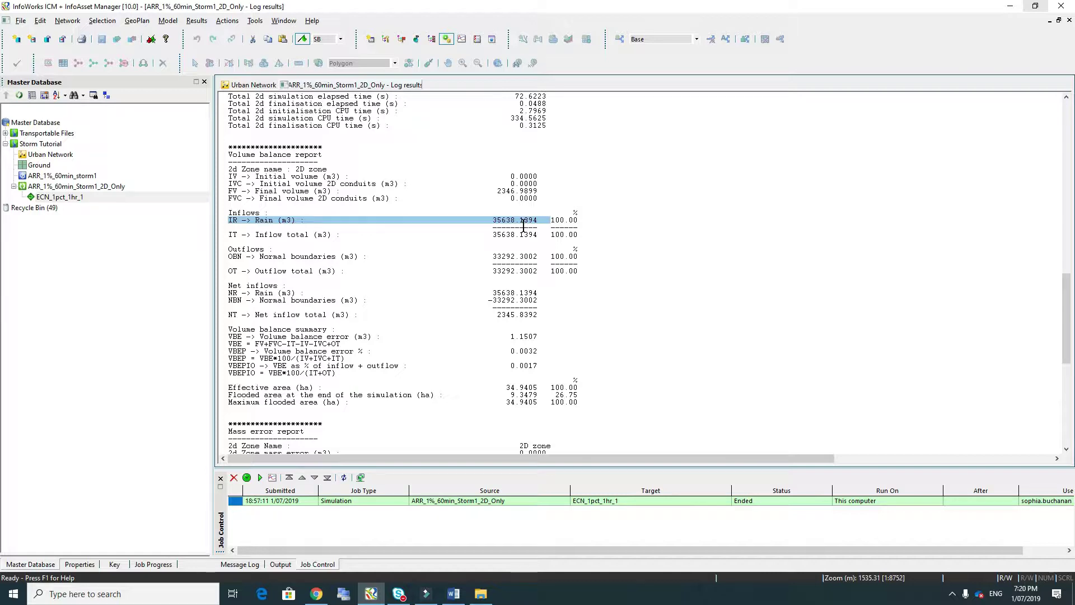
pyautogui.scroll(-5, 523, 225)
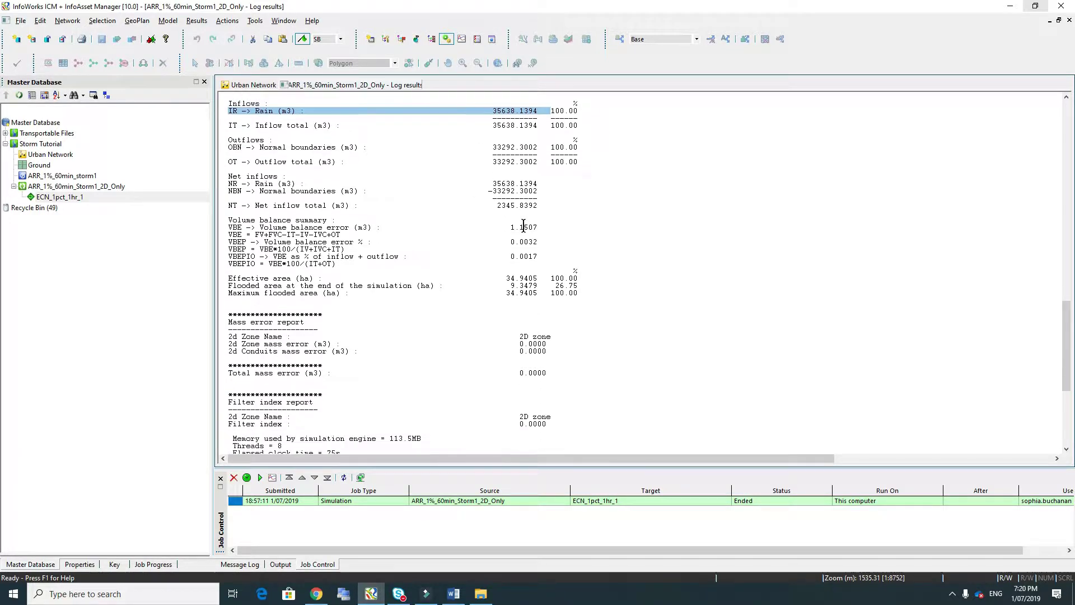
pyautogui.scroll(-4, 523, 225)
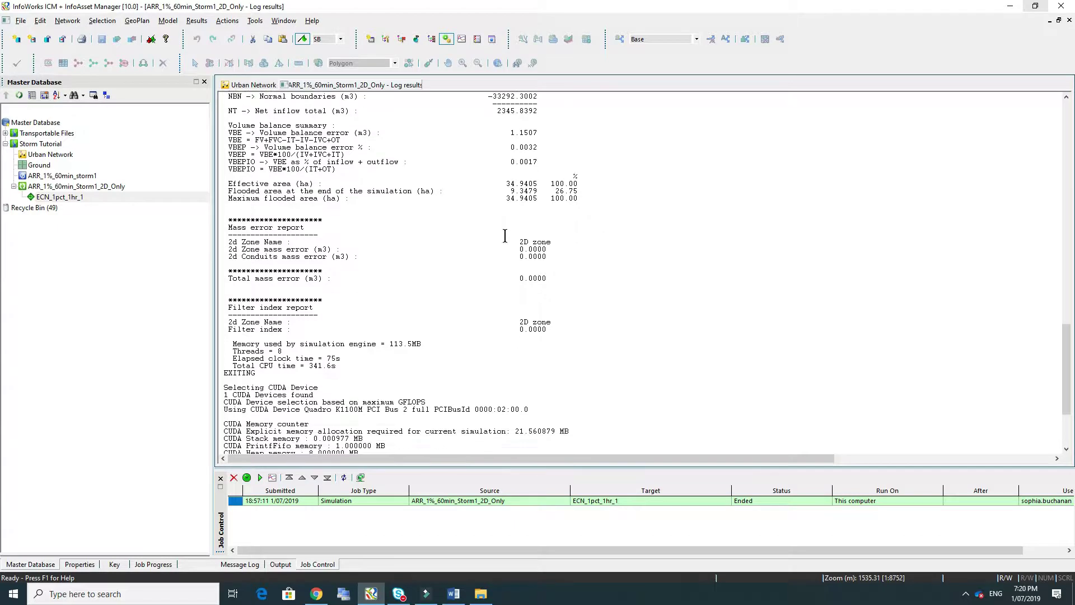
pyautogui.scroll(-1, 488, 252)
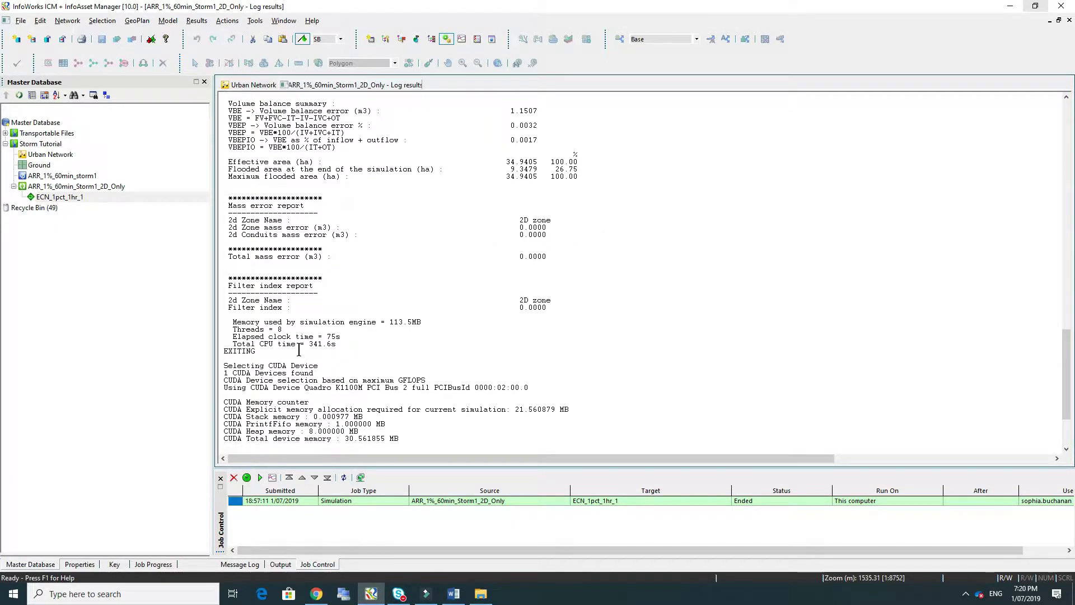
pyautogui.moveTo(230, 339); pyautogui.dragTo(354, 336)
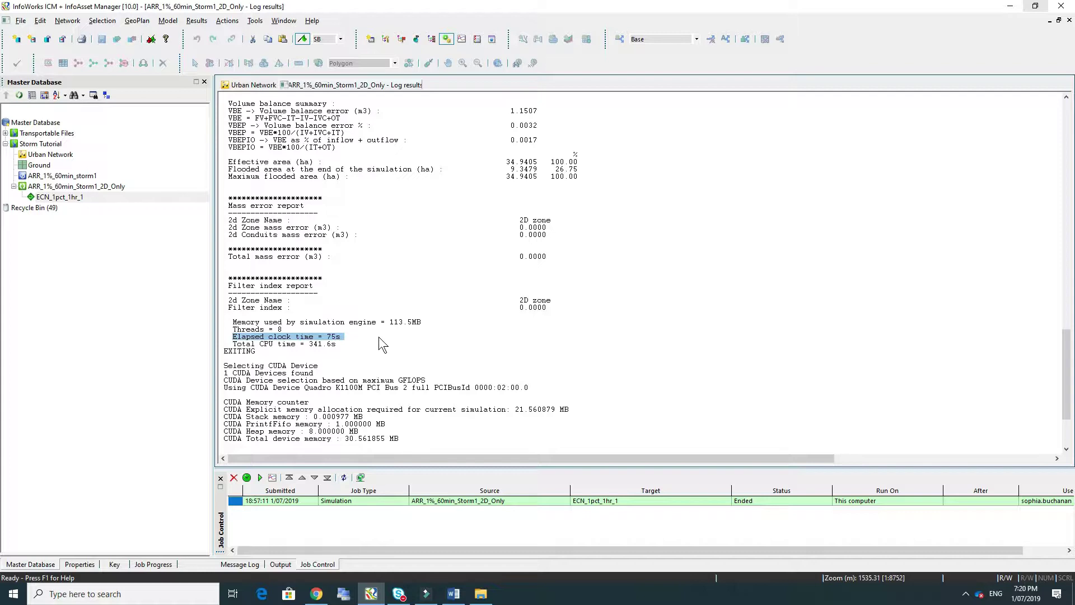
pyautogui.hotkey('ctrl', 'F4')
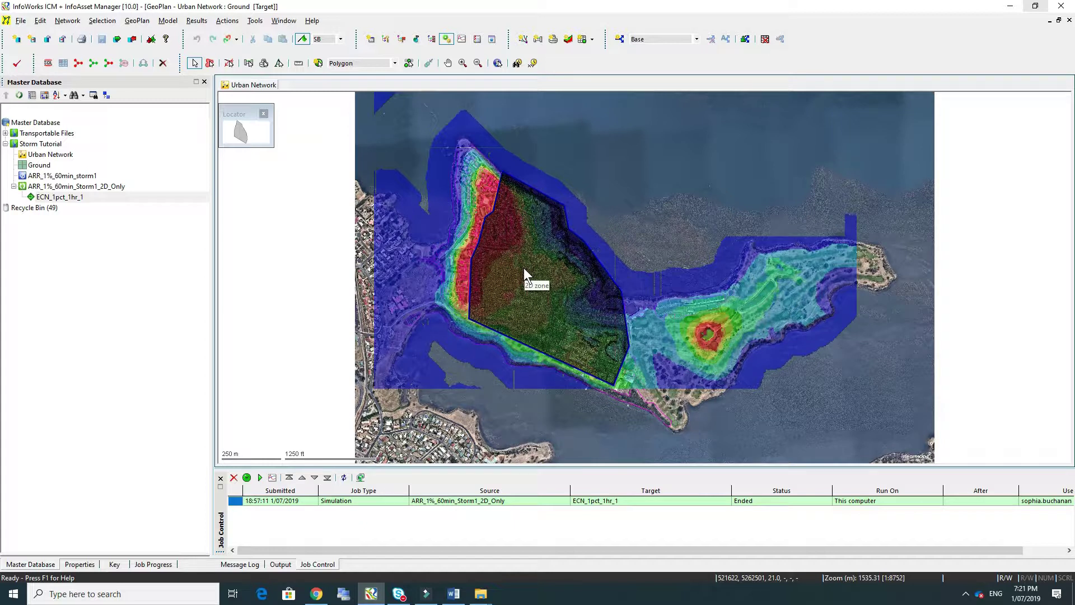
# Map the ECN_1pct_1hr_1 results with the 2D depth and velocity theme, zoomed to the shoreline outflow
pyautogui.moveTo(78, 202); pyautogui.dragTo(488, 328)
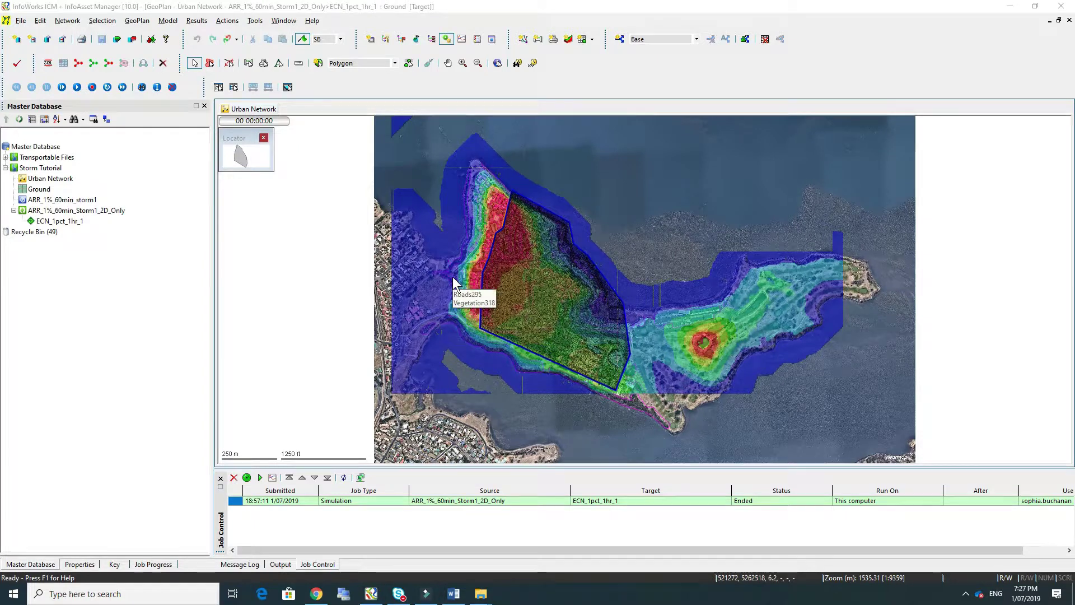
pyautogui.click(5, 157)
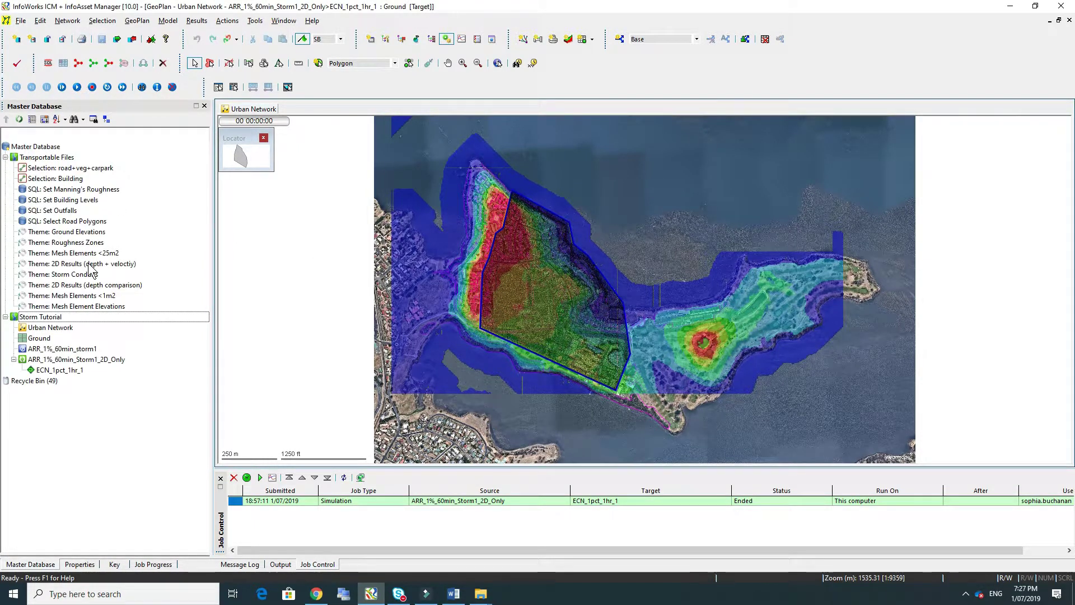
pyautogui.click(89, 264)
pyautogui.moveTo(89, 263); pyautogui.dragTo(462, 289)
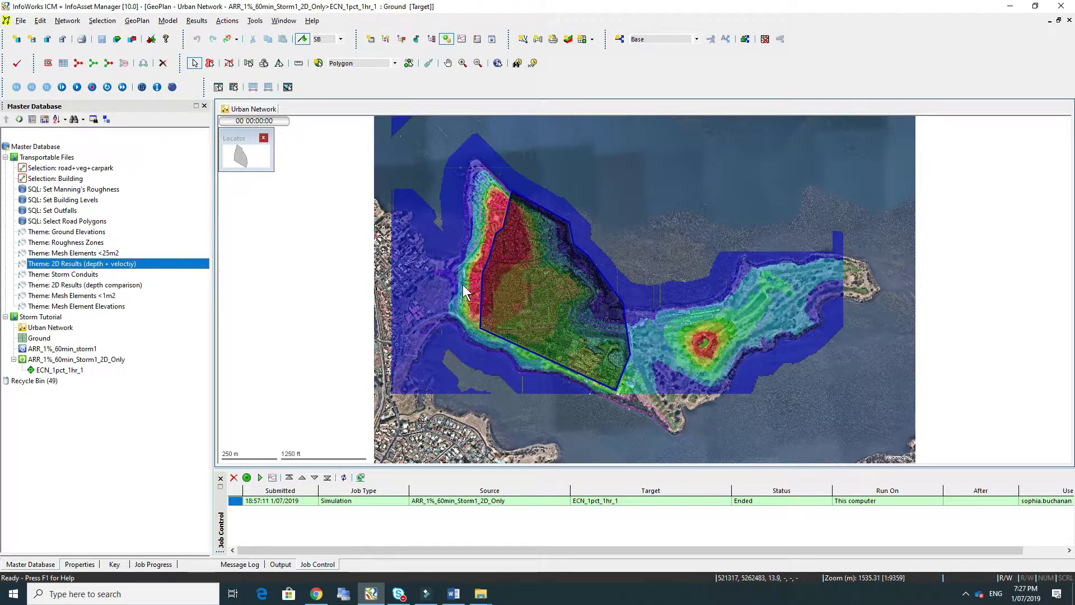
pyautogui.click(157, 87)
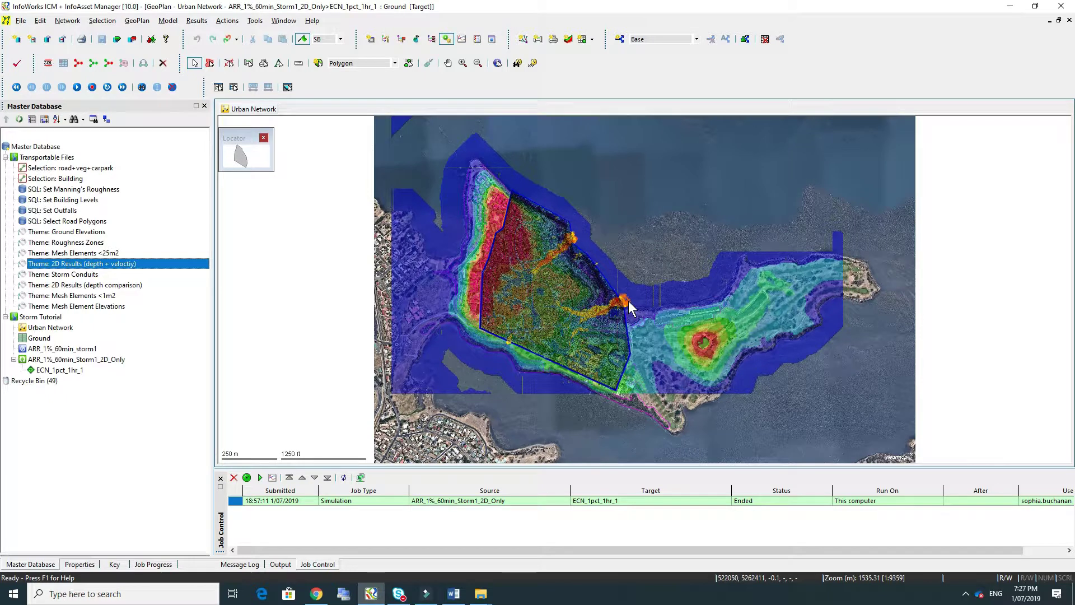
pyautogui.click(462, 65)
pyautogui.moveTo(562, 274); pyautogui.dragTo(639, 337)
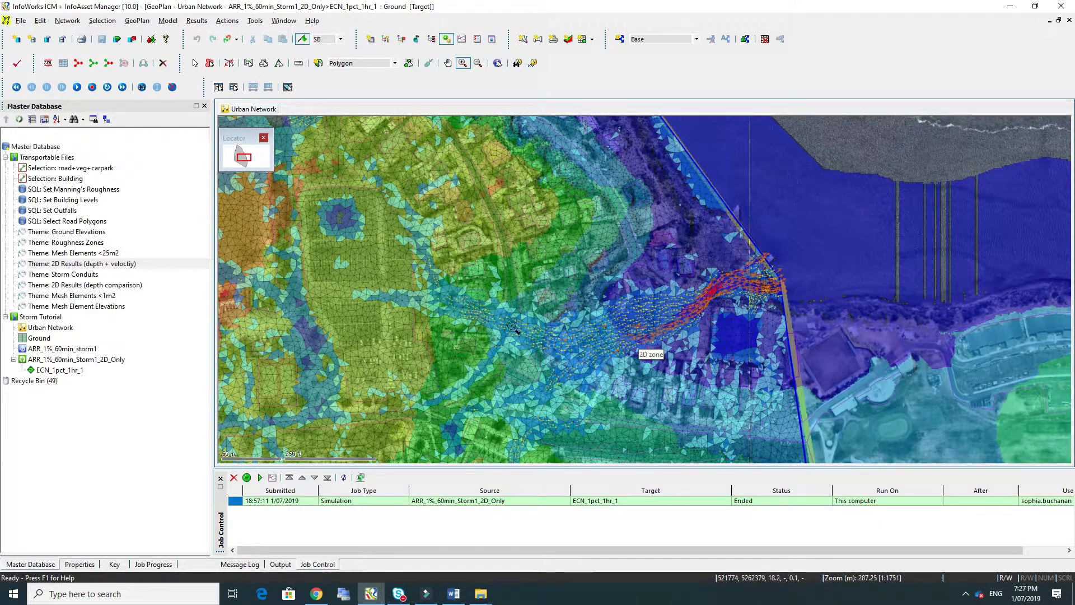
# Turn off the Ground Model layer and open the key with Velocity classes expanded
pyautogui.rightClick(576, 285)
pyautogui.click(618, 468)
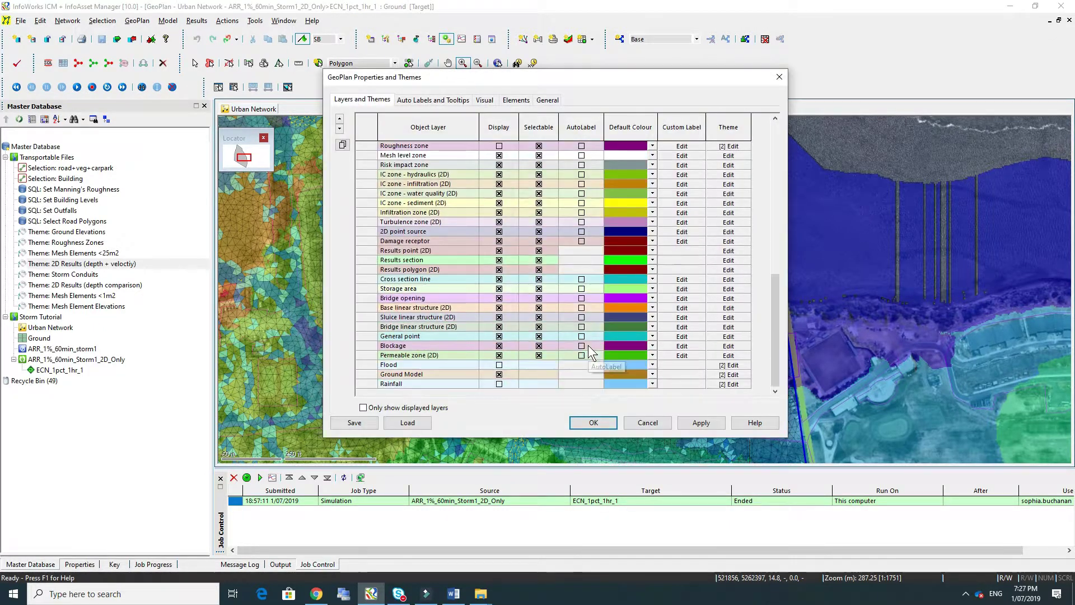
pyautogui.click(499, 374)
pyautogui.click(702, 424)
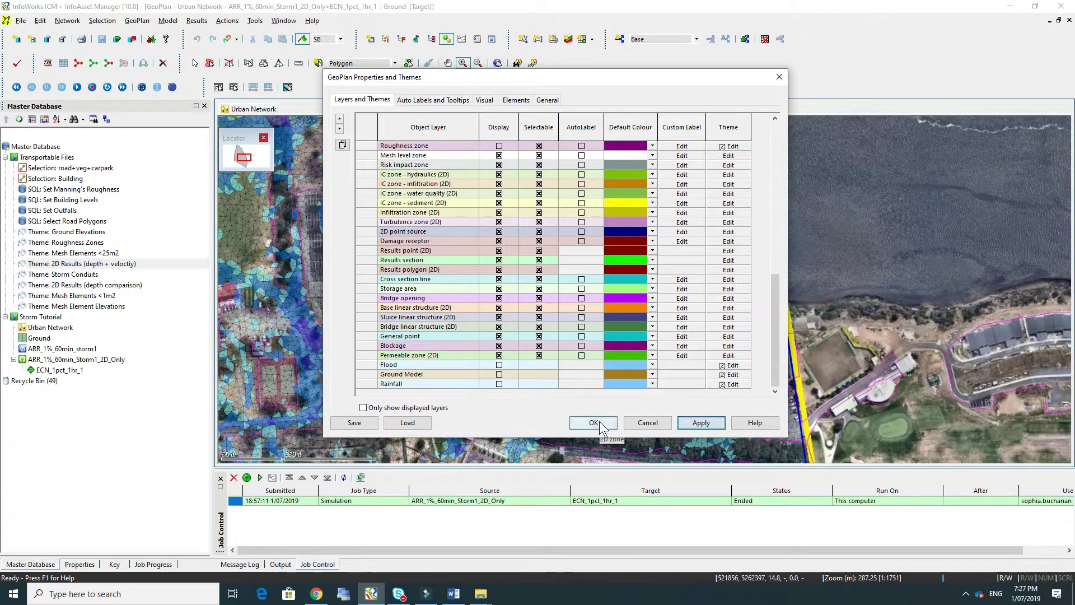
pyautogui.click(593, 422)
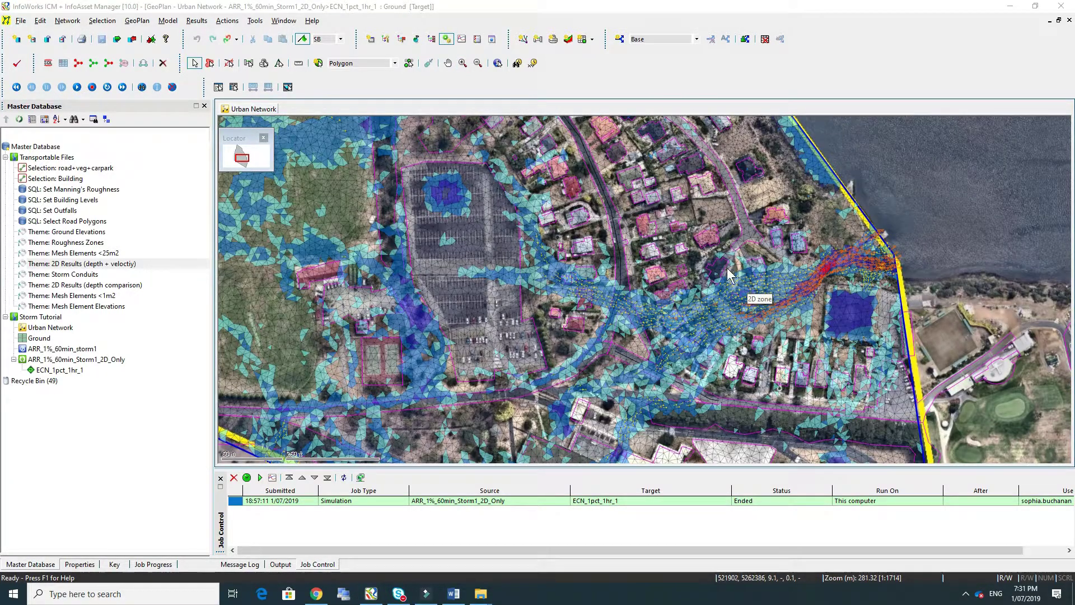
pyautogui.click(386, 39)
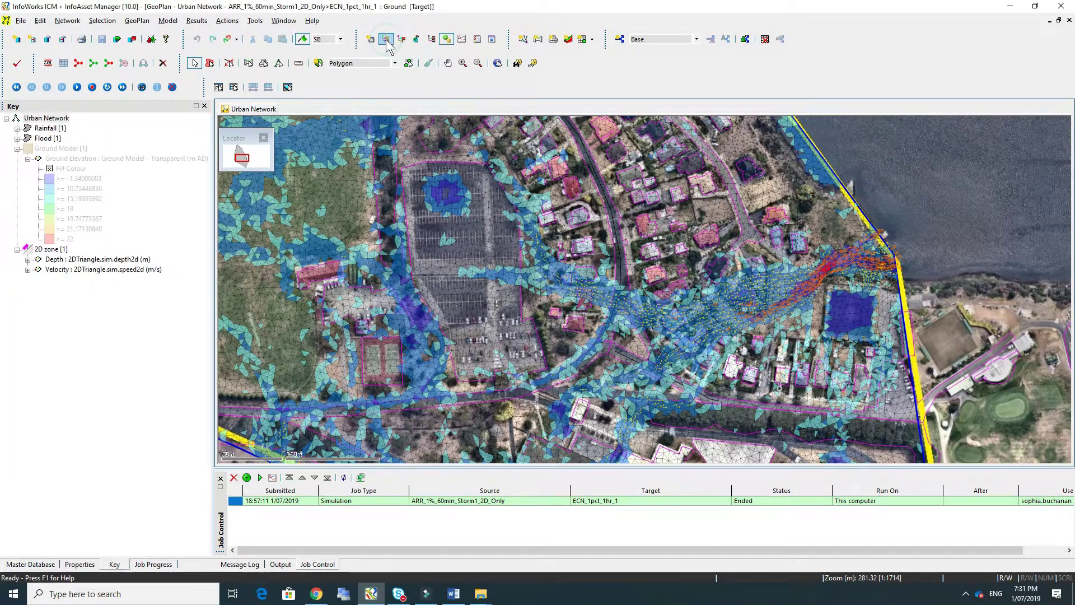
pyautogui.click(28, 269)
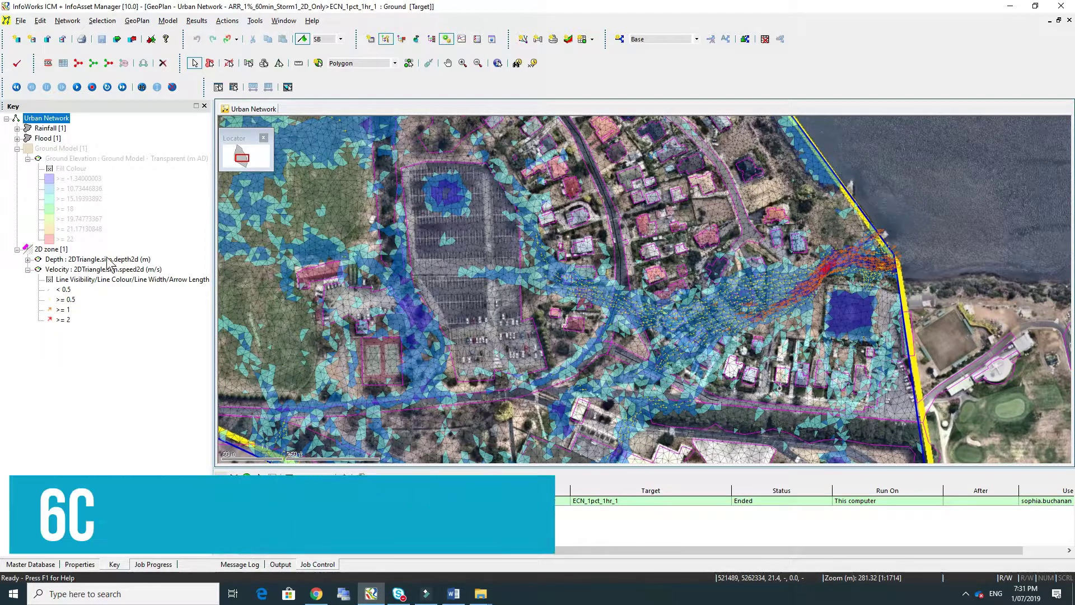
# Graph depth and speed over time for 2D element 24052 on the flood mesh
pyautogui.click(218, 88)
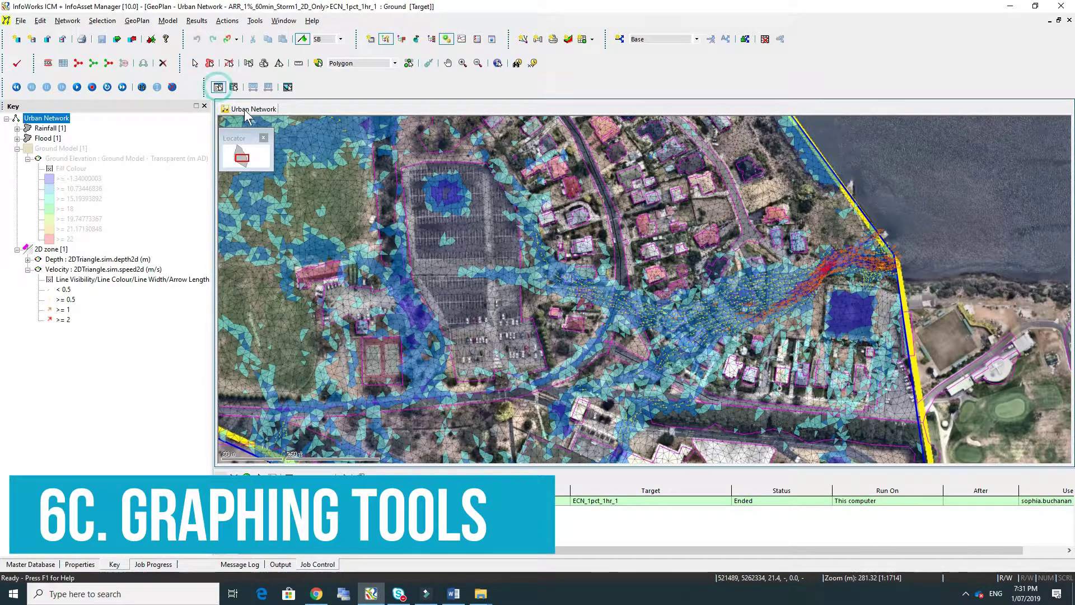
pyautogui.click(827, 267)
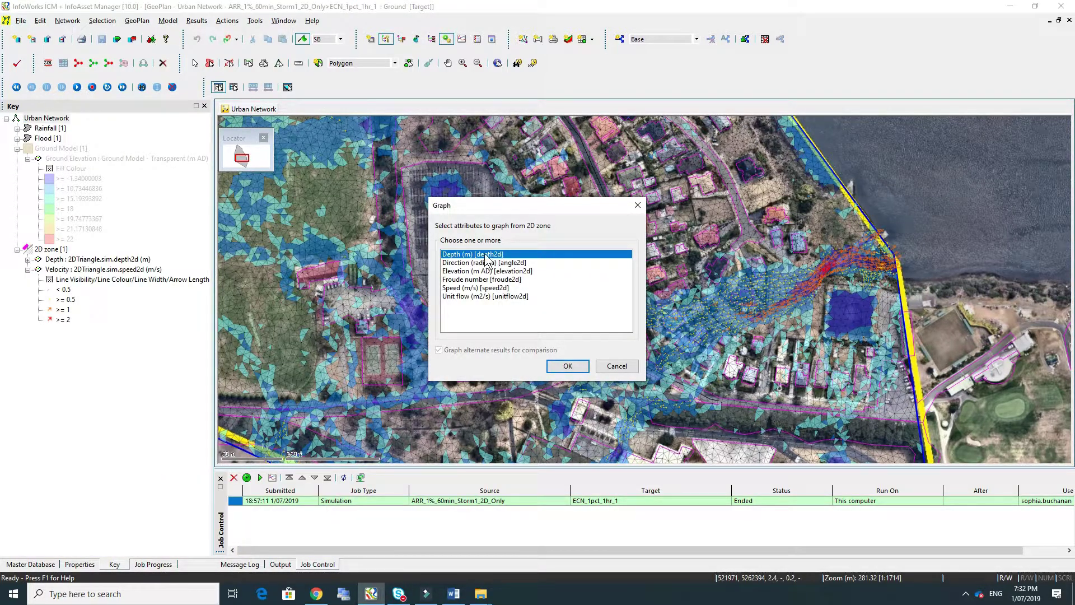
pyautogui.keyDown('ctrl'); pyautogui.click(474, 288); pyautogui.keyUp('ctrl')
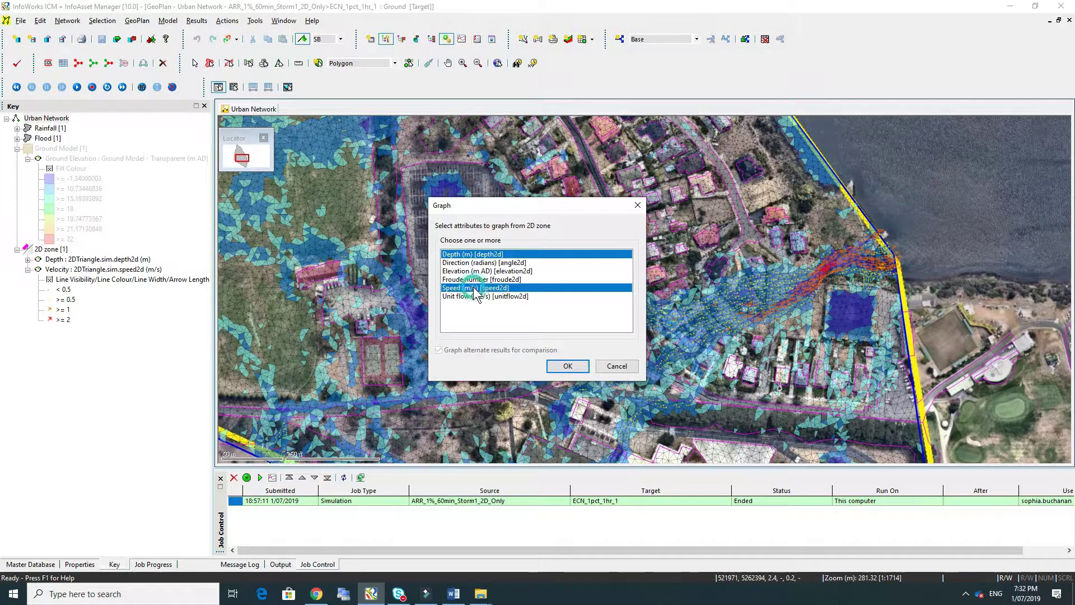
pyautogui.click(567, 366)
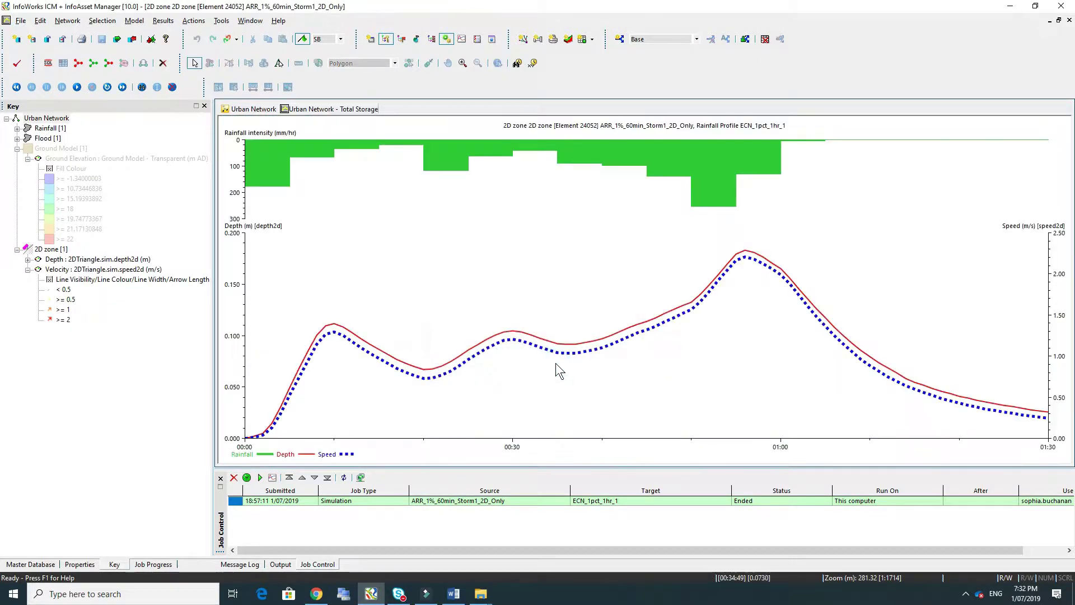
pyautogui.moveTo(291, 402)
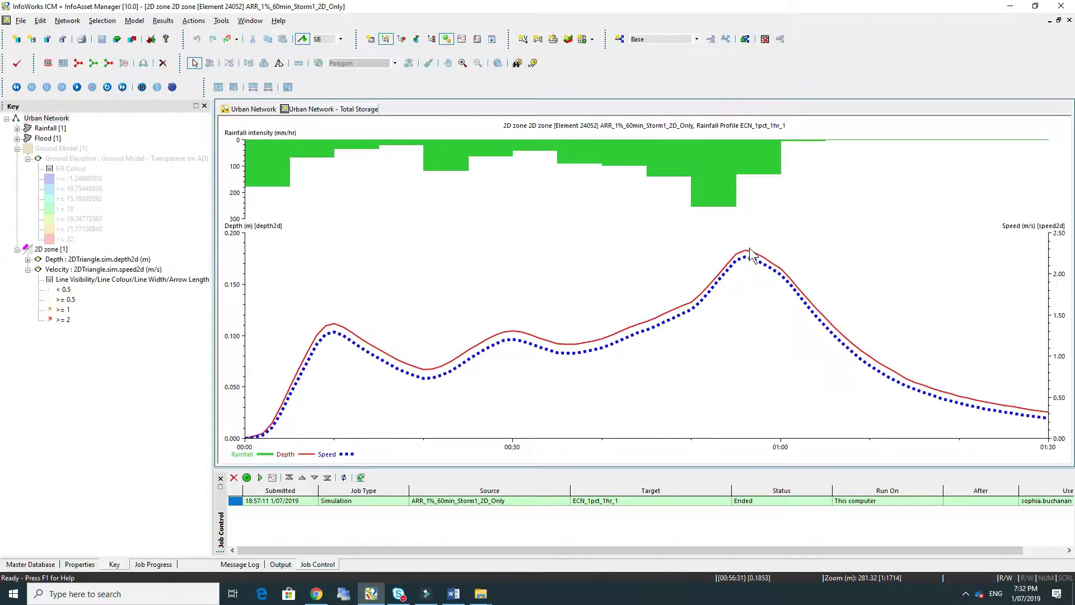
pyautogui.moveTo(748, 252)
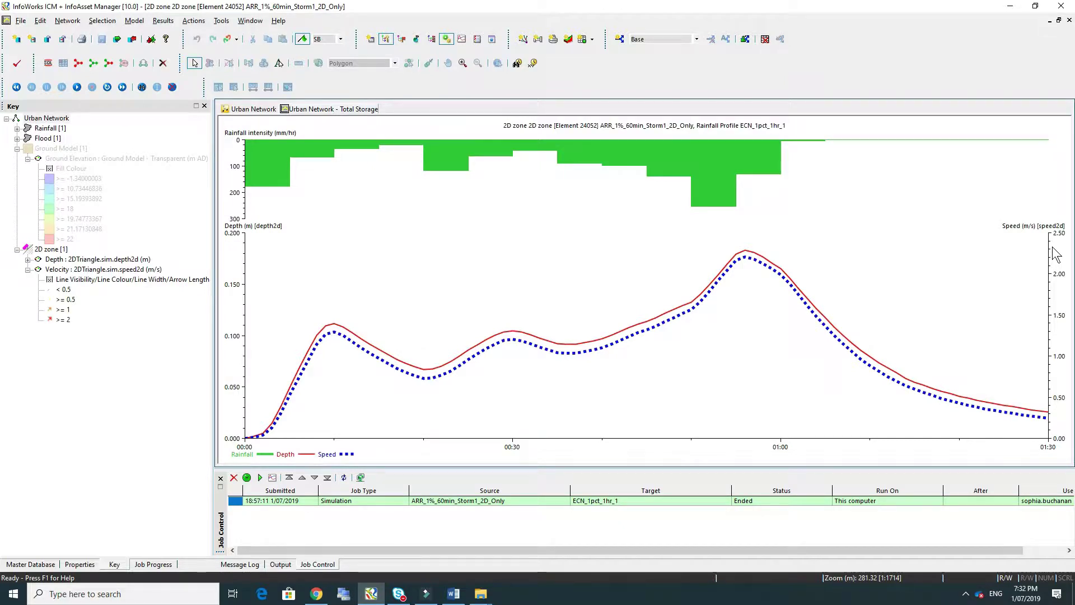
# Auto-label the graph traces and move the time marker to the depth peak
pyautogui.rightClick(603, 273)
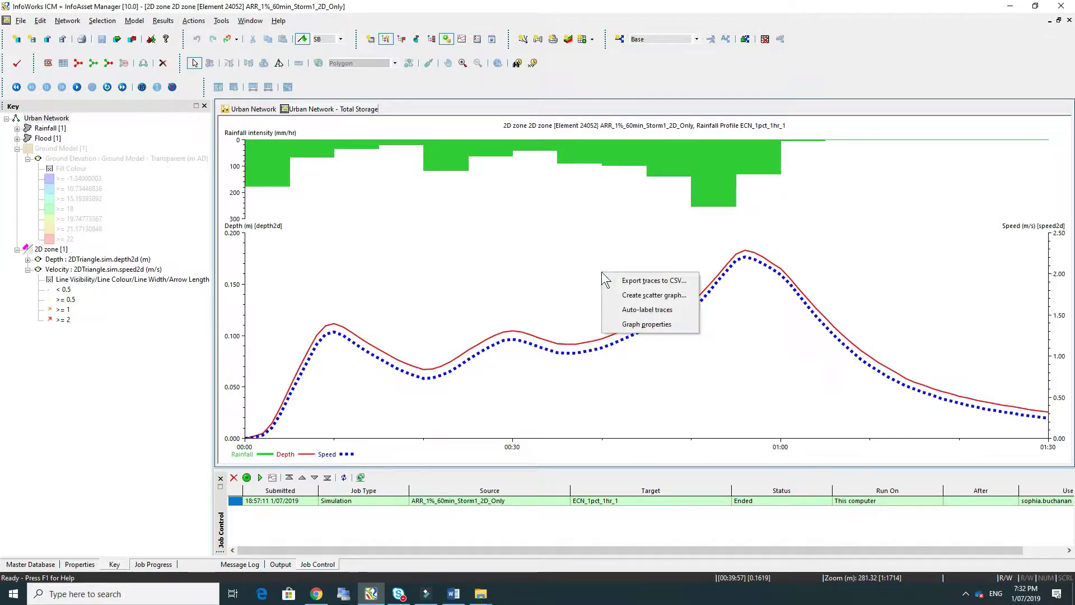
pyautogui.click(647, 310)
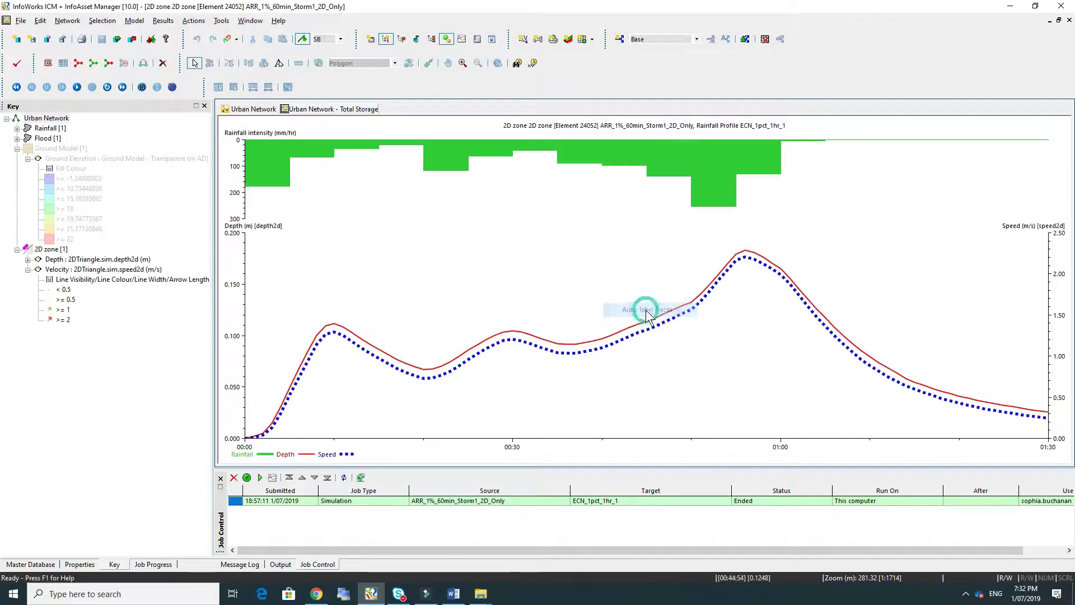
pyautogui.click(16, 87)
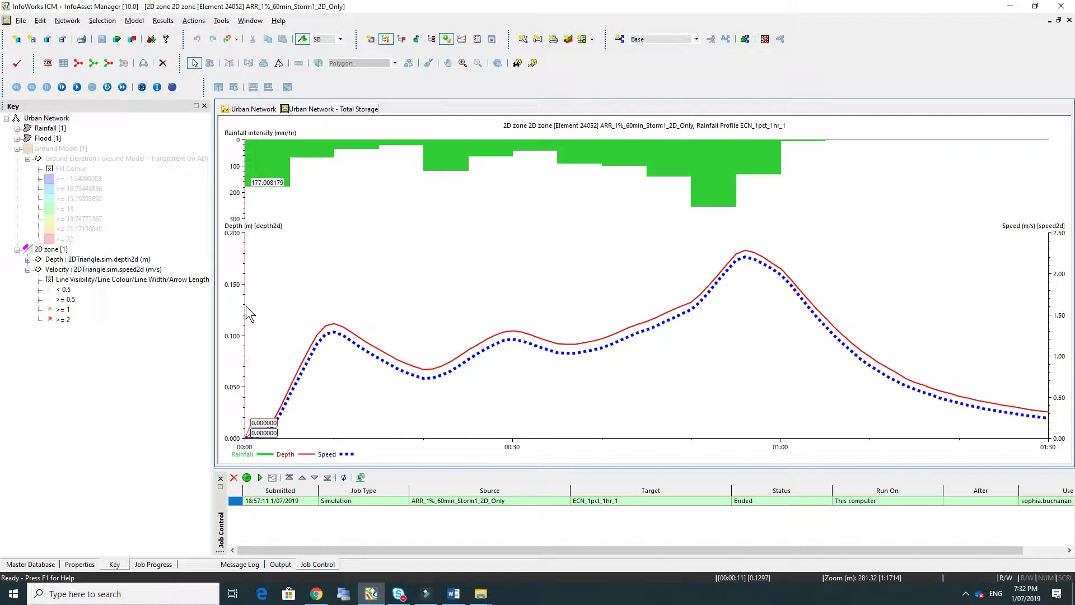
pyautogui.moveTo(247, 312); pyautogui.dragTo(540, 324)
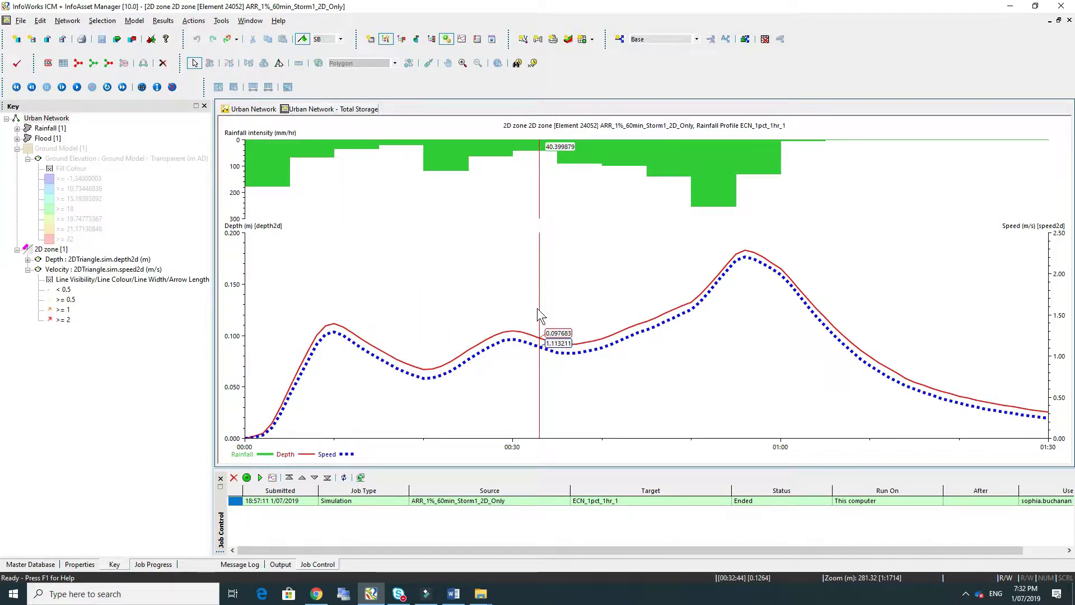
pyautogui.click(537, 308)
pyautogui.moveTo(540, 291); pyautogui.dragTo(745, 284)
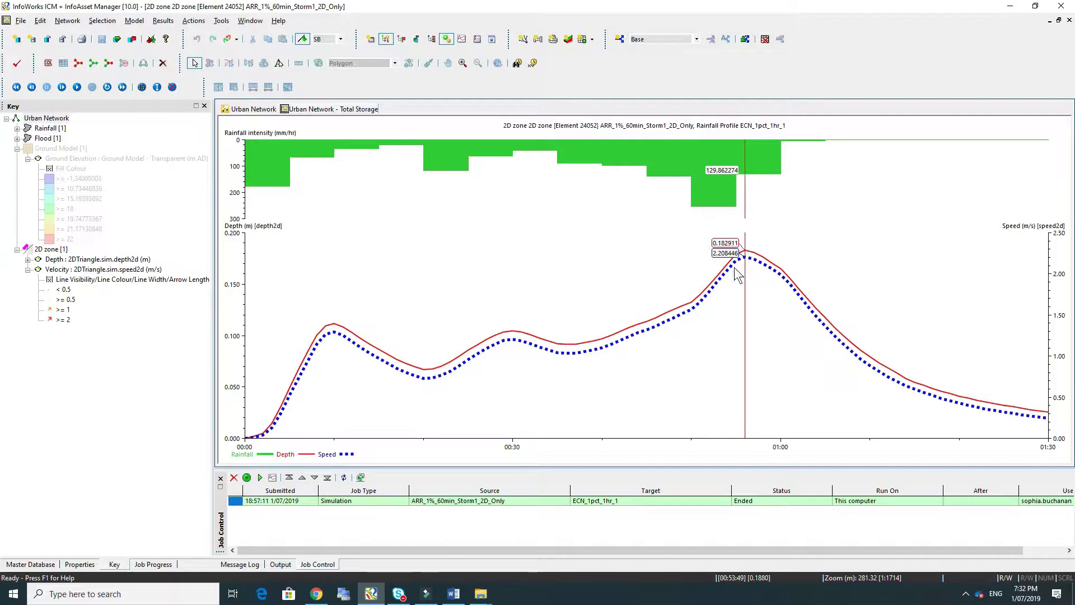
# Tile the graph and map vertically side by side, panning toward the flooded area
pyautogui.click(250, 21)
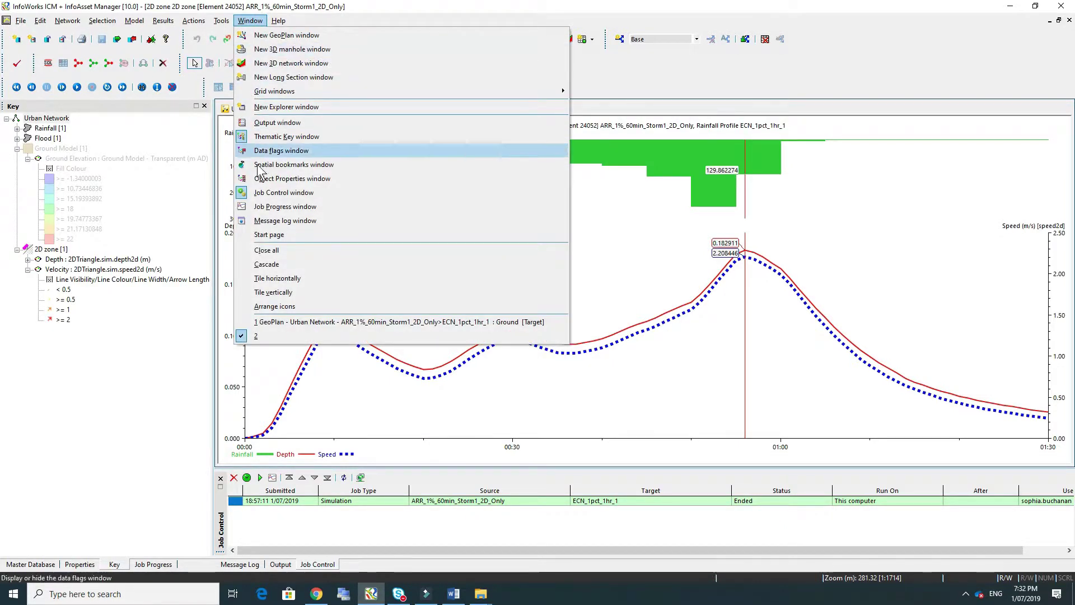
pyautogui.click(272, 292)
pyautogui.moveTo(918, 360); pyautogui.dragTo(667, 334)
# Pan to the shoreline flow, rewind the results and play them through to 01:30
pyautogui.moveTo(879, 332); pyautogui.dragTo(795, 334)
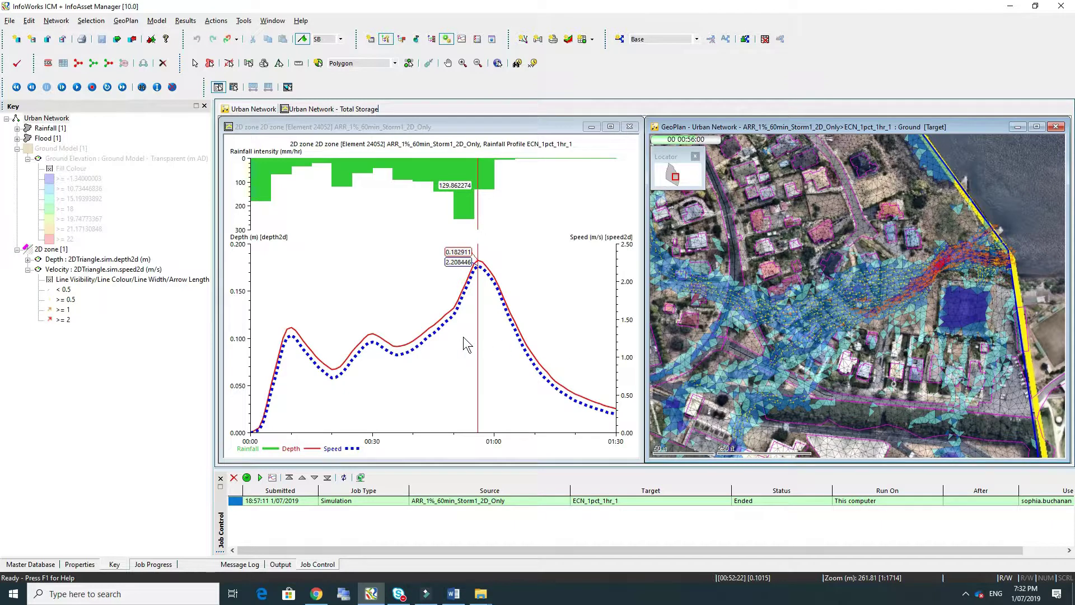
pyautogui.click(17, 87)
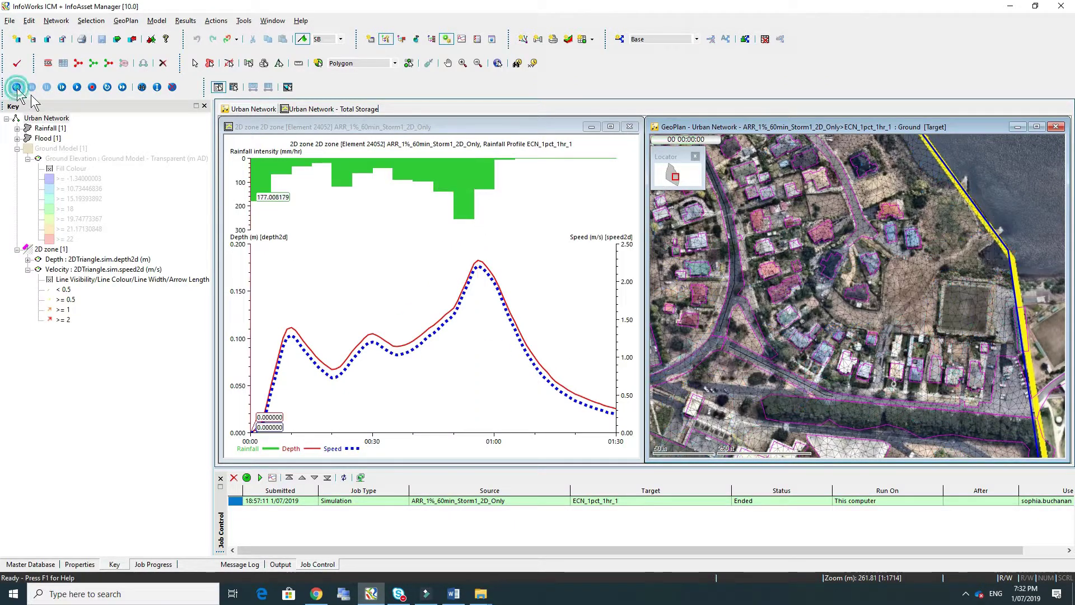
pyautogui.click(77, 87)
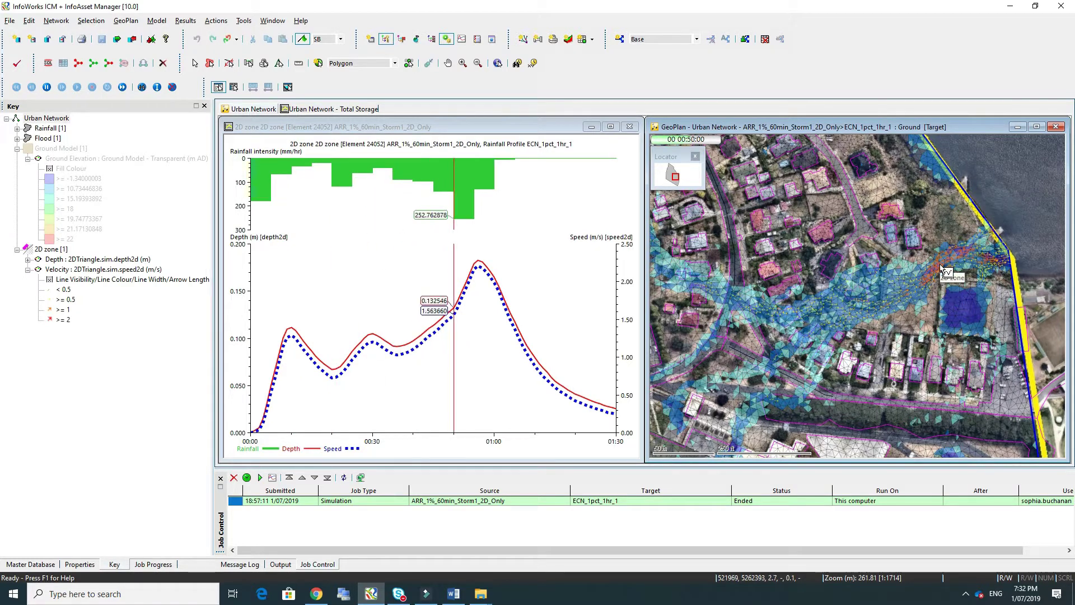
pyautogui.moveTo(481, 270)
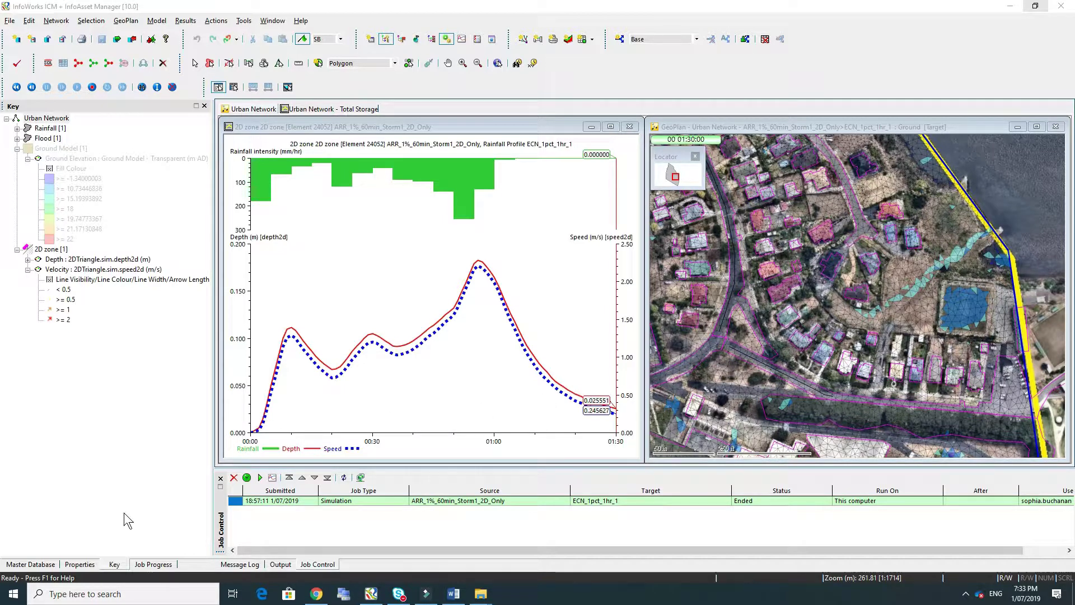
# Save the current layout as a new workspace 'Results Graphs' under Storm Tutorial
pyautogui.click(30, 564)
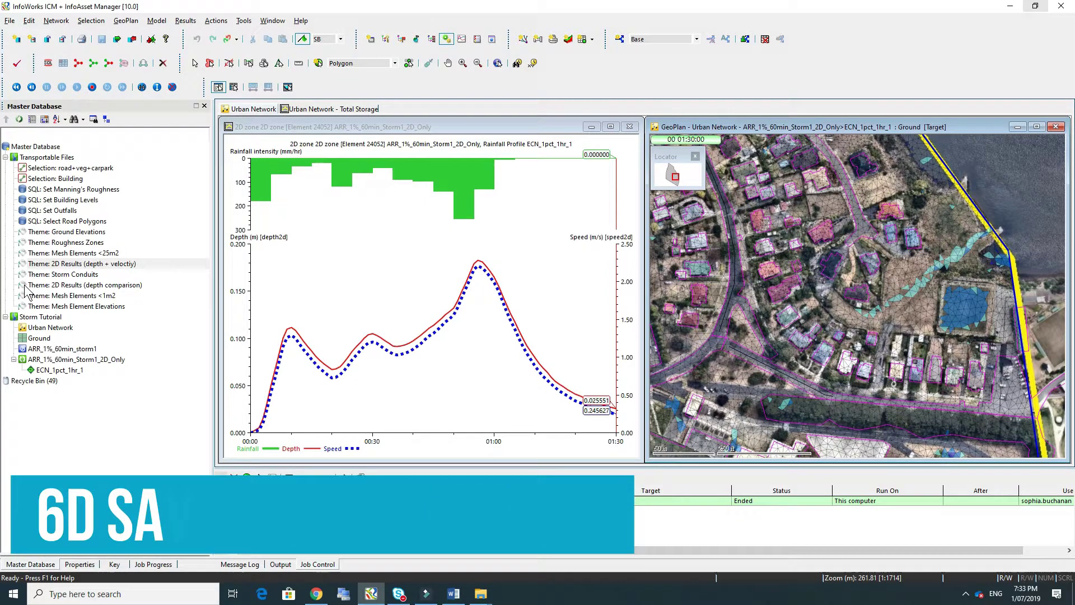
pyautogui.click(43, 317)
pyautogui.rightClick(46, 323)
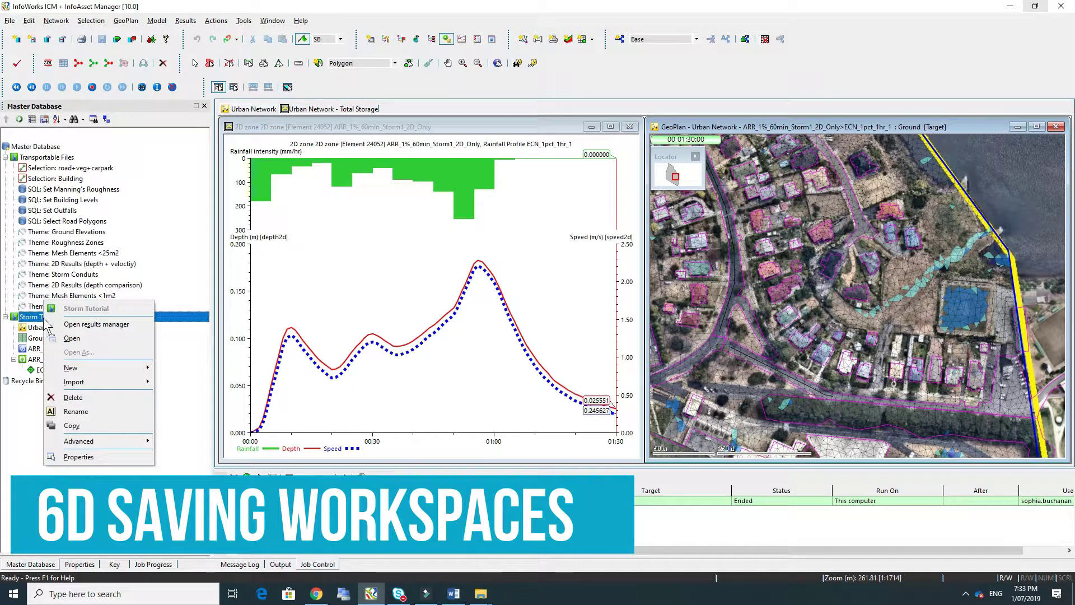
pyautogui.moveTo(96, 367)
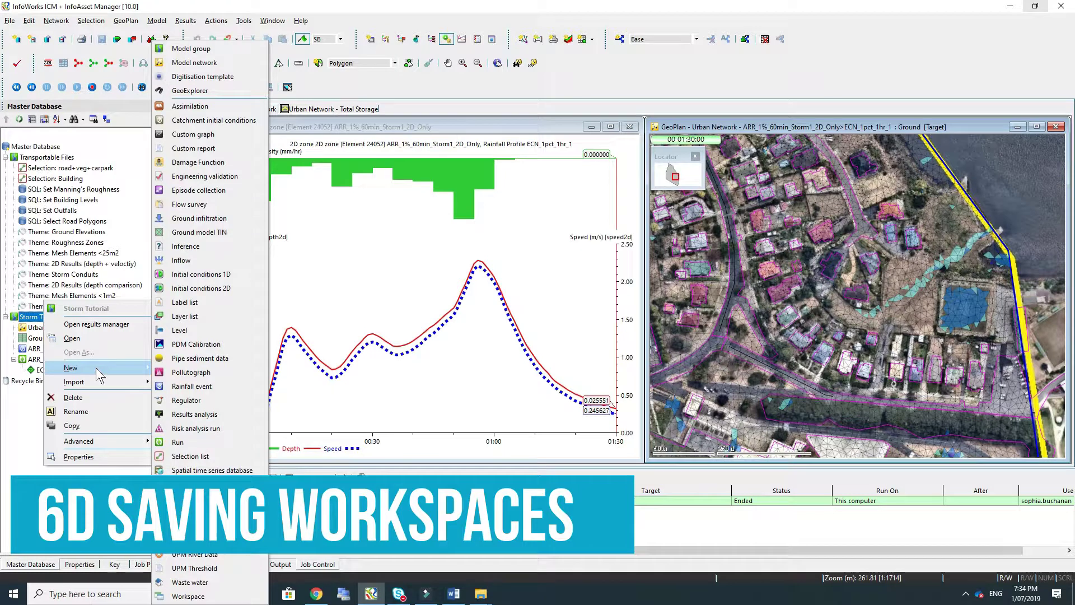
pyautogui.click(188, 596)
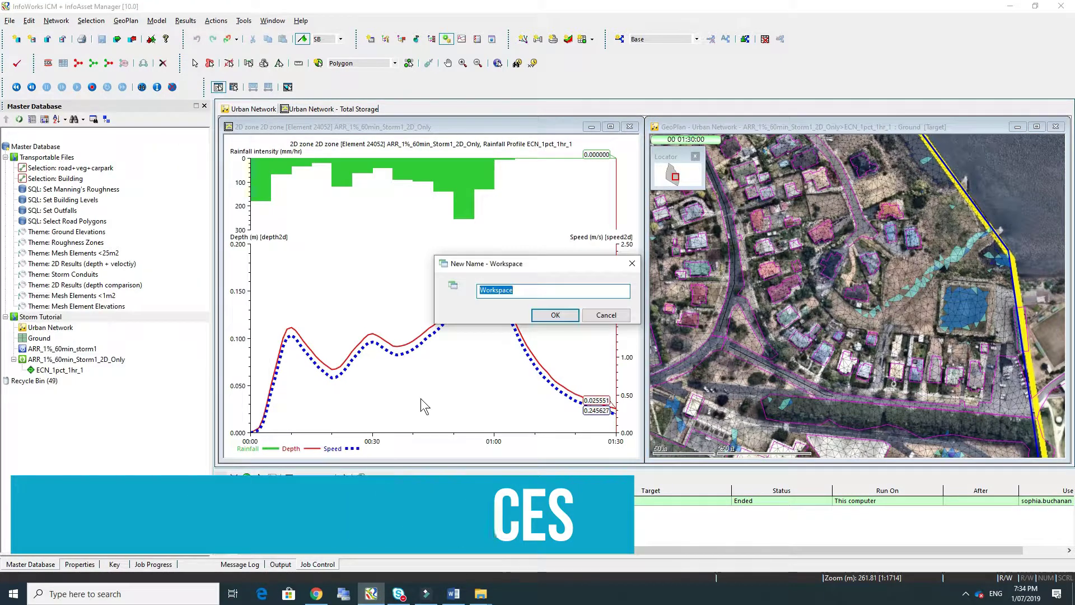
pyautogui.write('Results ')
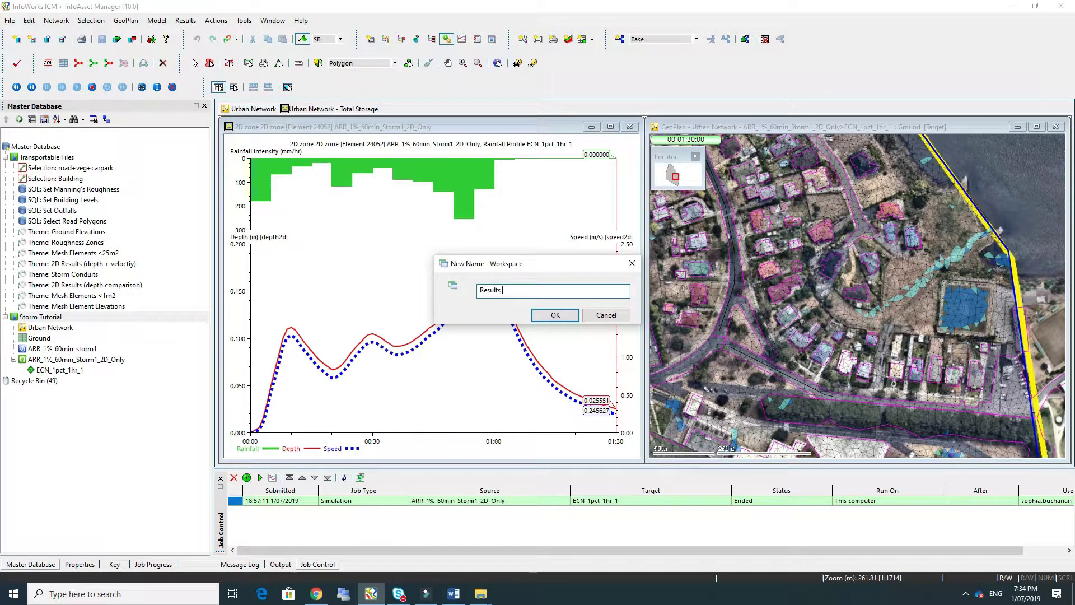
pyautogui.write('Graphs')
pyautogui.click(560, 315)
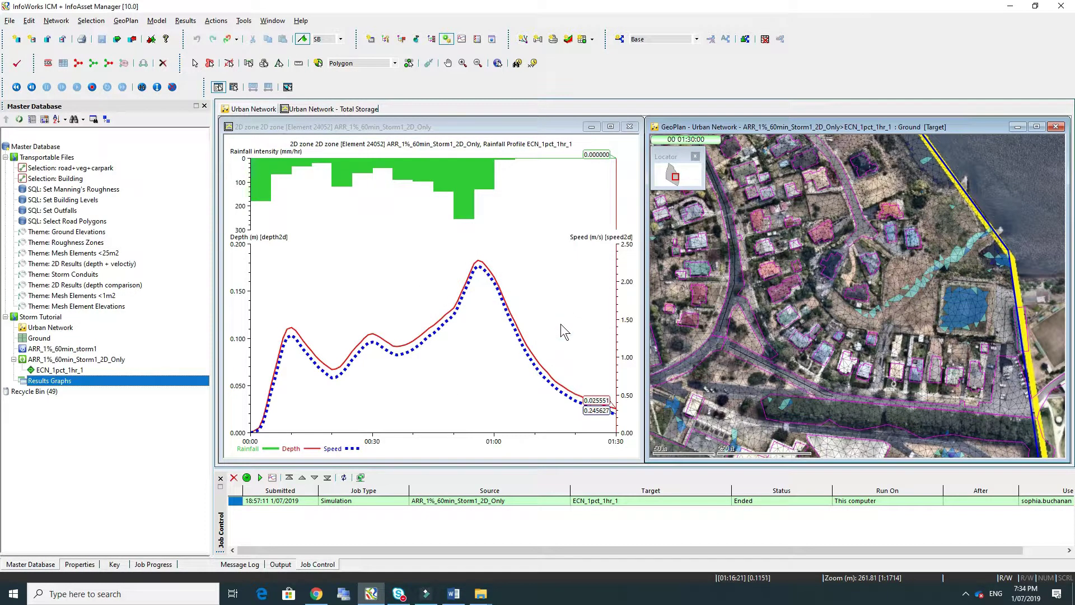
pyautogui.rightClick(259, 107)
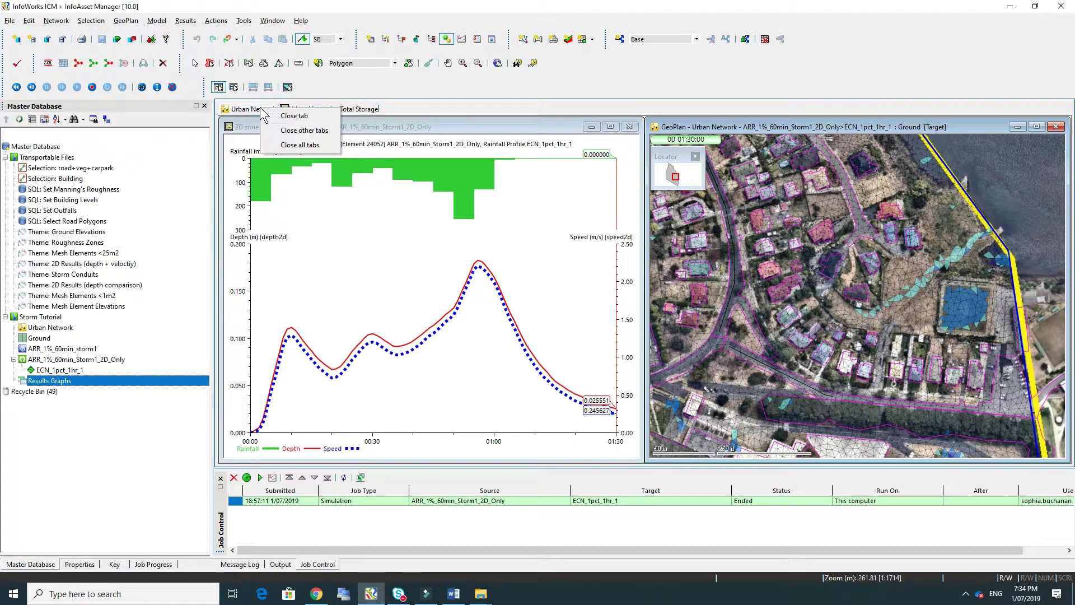
# Close all views, reopen the Results Graphs workspace, and bring up options at the flooded channel
pyautogui.click(283, 144)
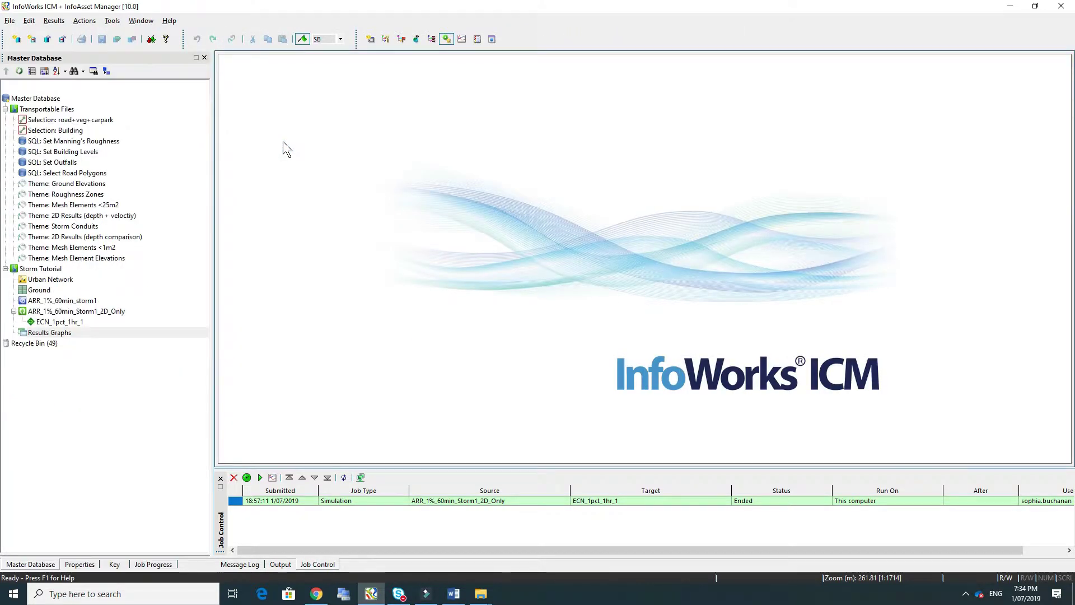
pyautogui.click(61, 332)
pyautogui.moveTo(62, 338); pyautogui.dragTo(480, 216)
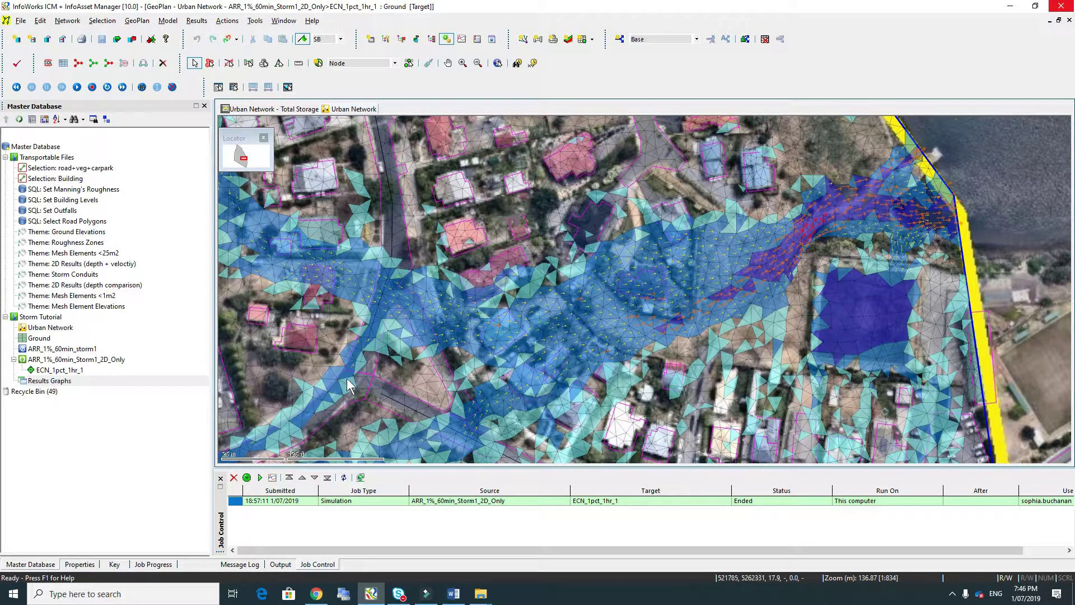
pyautogui.moveTo(513, 367); pyautogui.dragTo(667, 352)
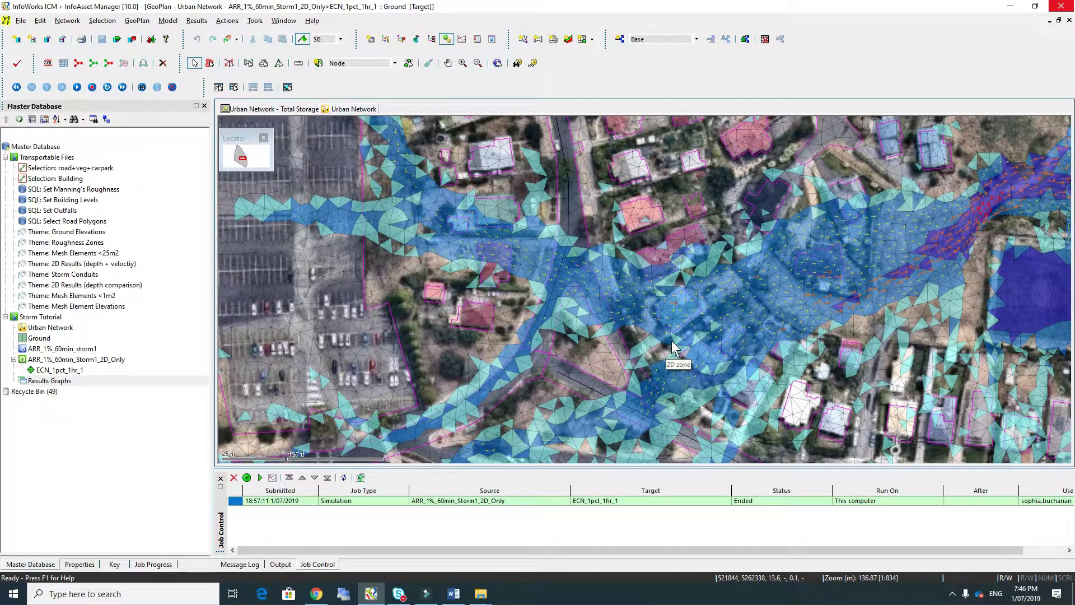
pyautogui.rightClick(589, 284)
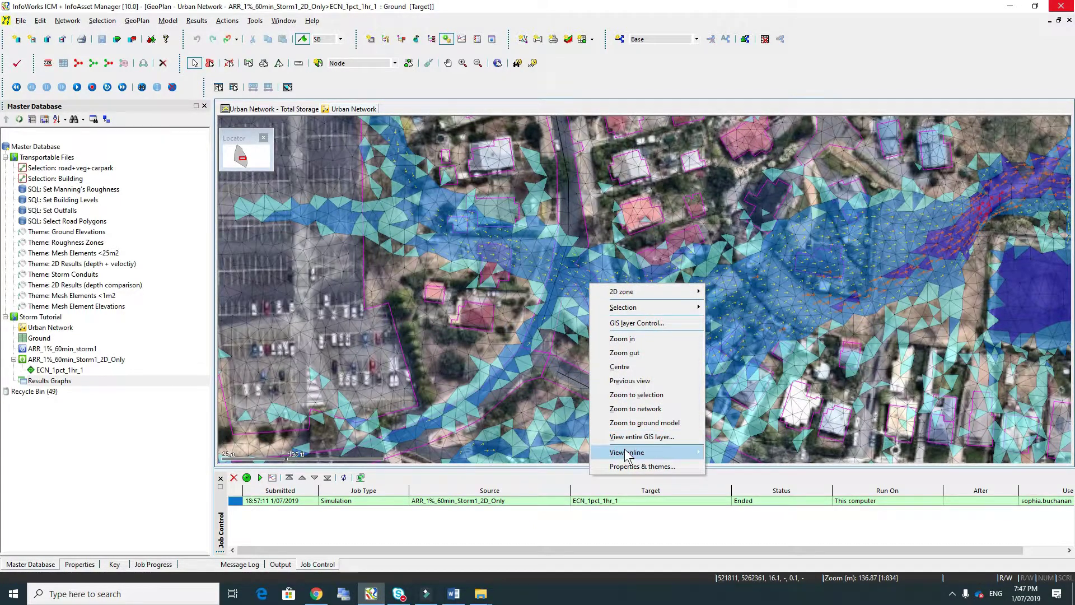
# View the flooded spot on Google Maps and zoom out to see Bournville Cres
pyautogui.moveTo(627, 453)
pyautogui.click(728, 452)
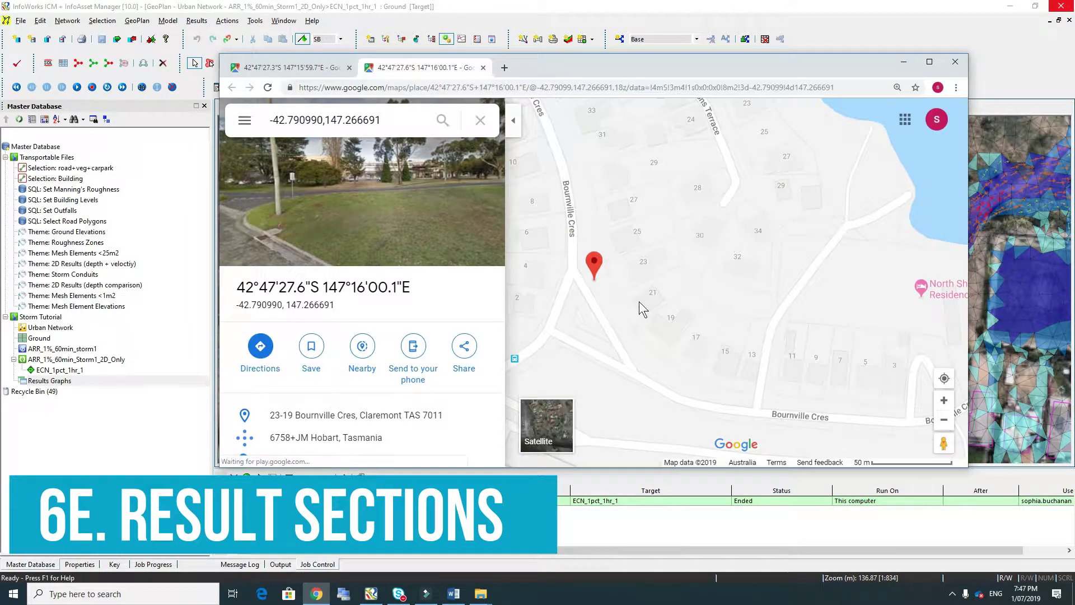
pyautogui.scroll(-1, 670, 337)
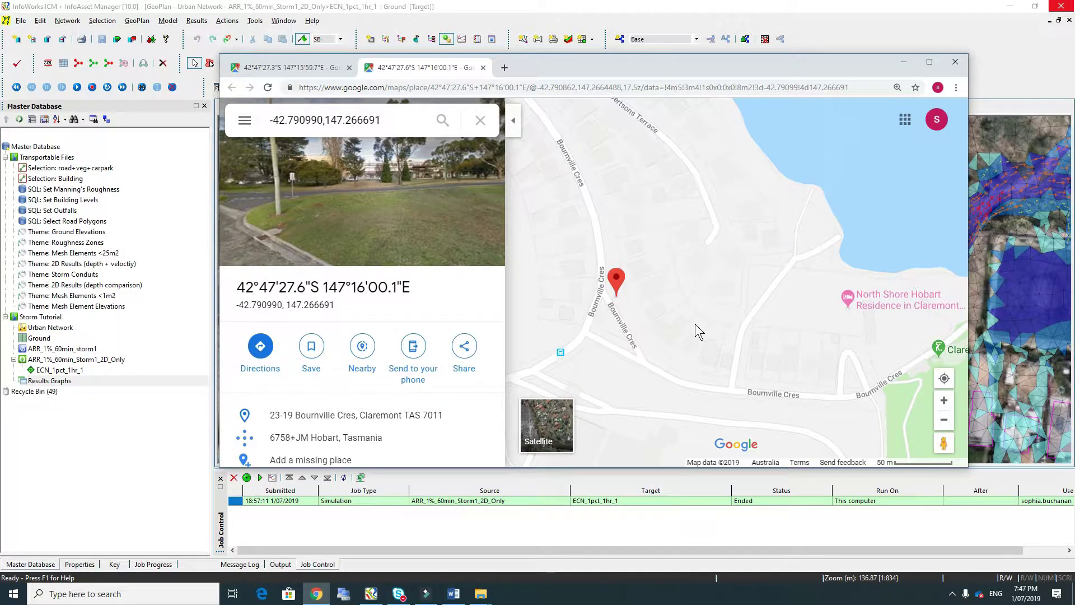
# Draw a snapped line across the flooded channel and save it as the Bournville Cres results section
pyautogui.click(903, 62)
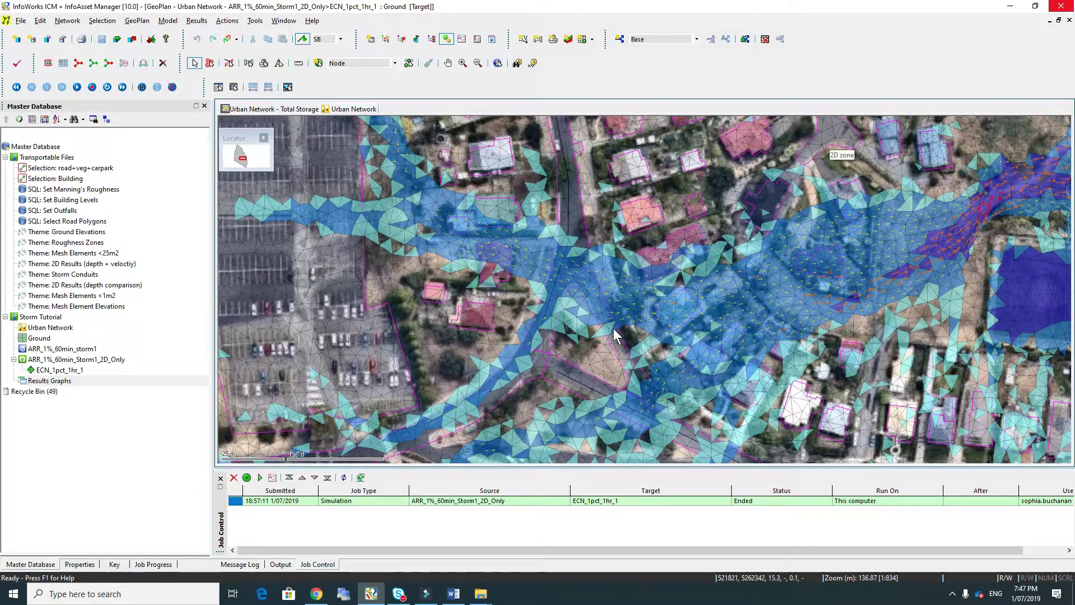
pyautogui.click(358, 62)
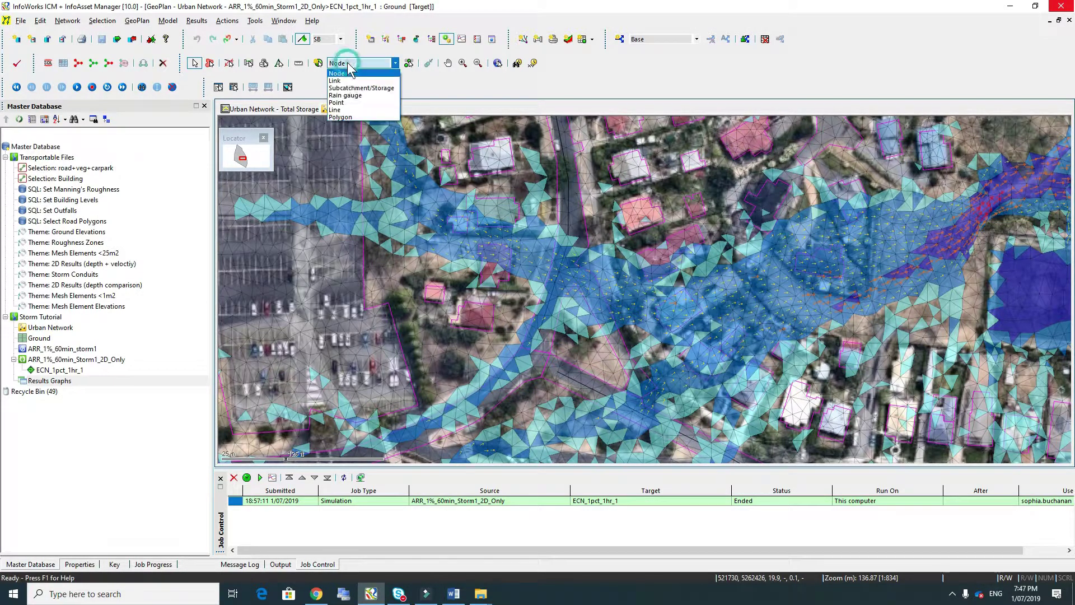
pyautogui.click(347, 100)
pyautogui.click(318, 63)
pyautogui.click(575, 218)
pyautogui.click(578, 263)
pyautogui.doubleClick(620, 348)
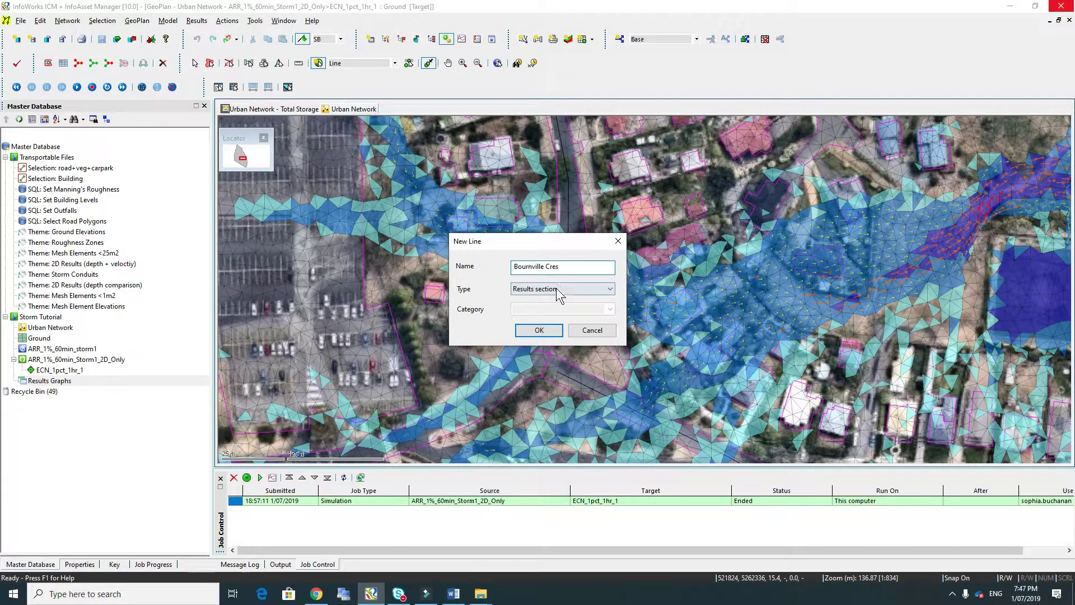
pyautogui.click(587, 288)
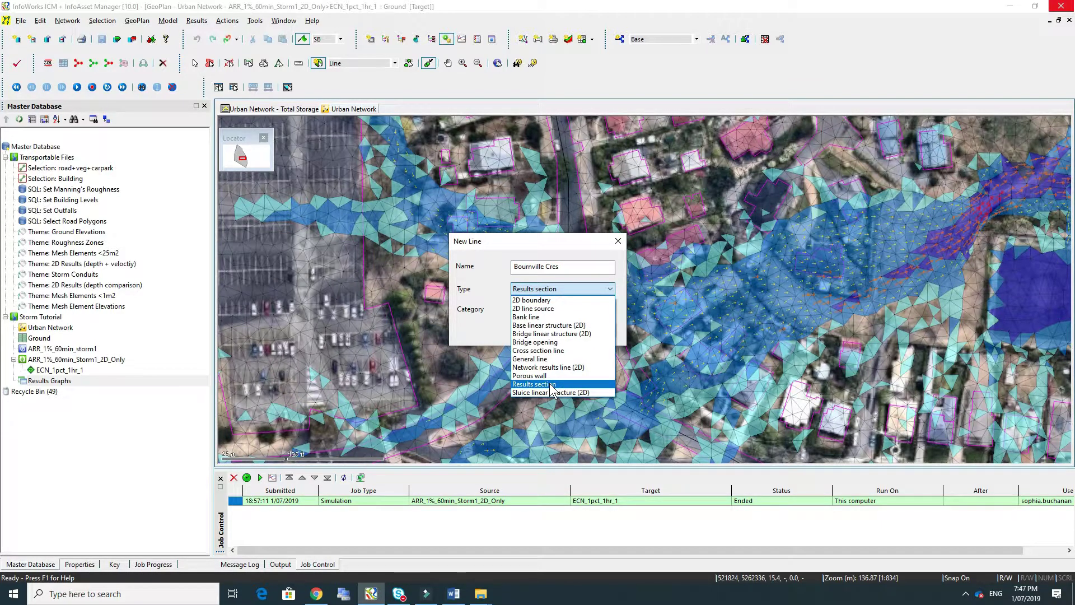
pyautogui.click(551, 385)
pyautogui.click(541, 331)
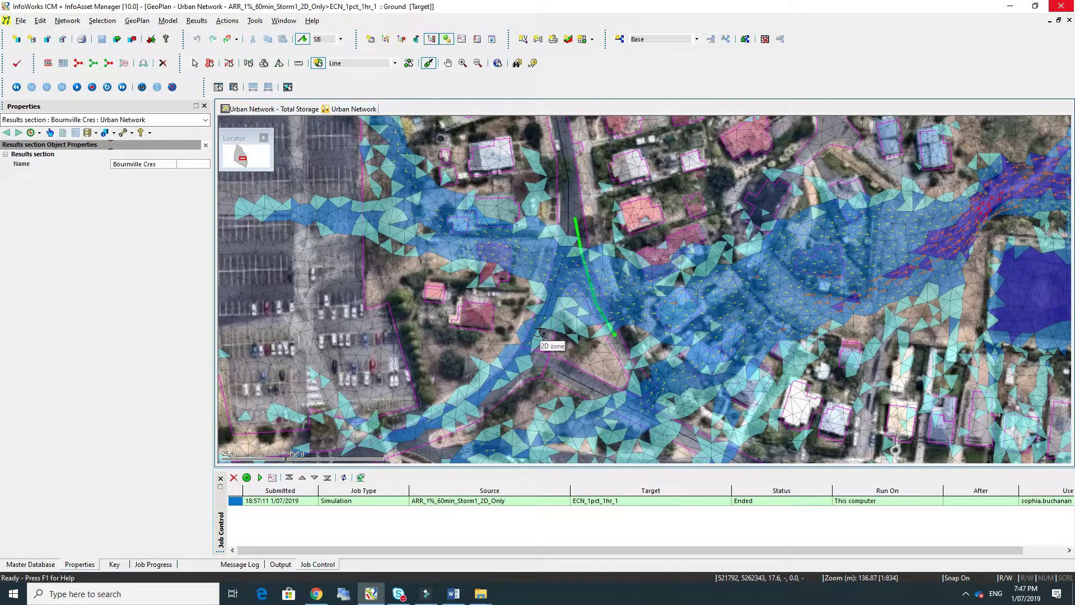
# Graph Flow through line (m3/s) for the Bournville Cres section, peaking near 1.23 m3/s
pyautogui.click(218, 86)
pyautogui.click(579, 240)
pyautogui.click(494, 253)
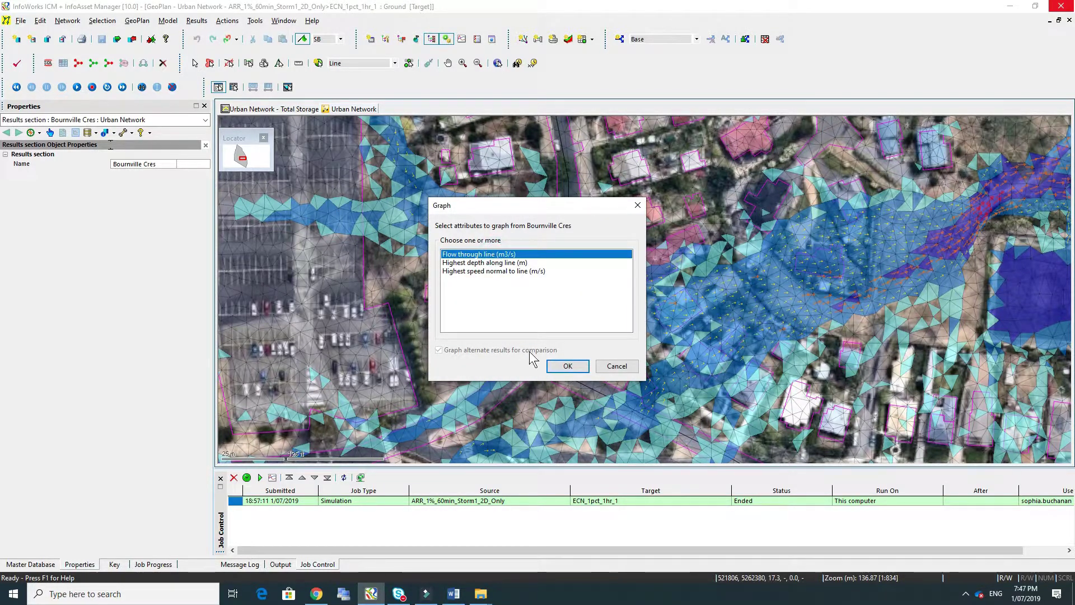
pyautogui.click(567, 367)
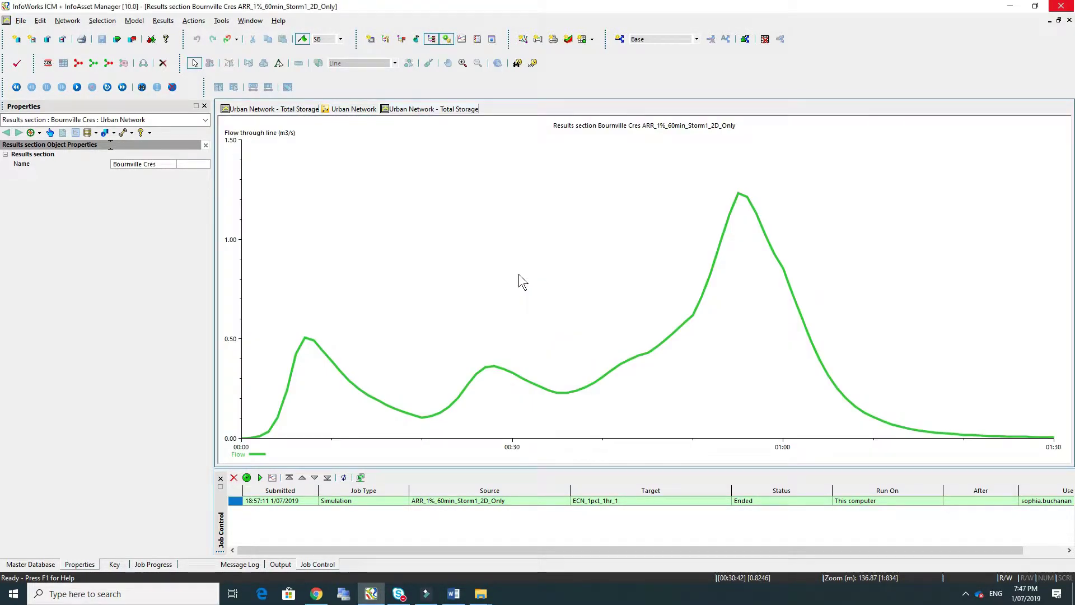
pyautogui.moveTo(737, 194)
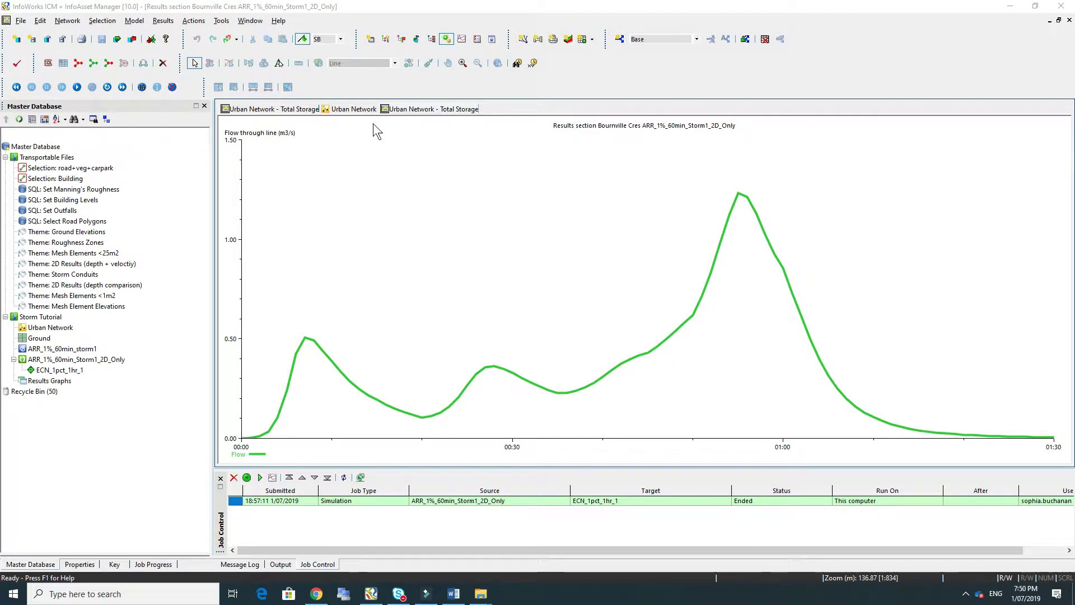
# Create a results analysis named 'Bournville Cres Results' in the Storm Tutorial group
pyautogui.click(364, 111)
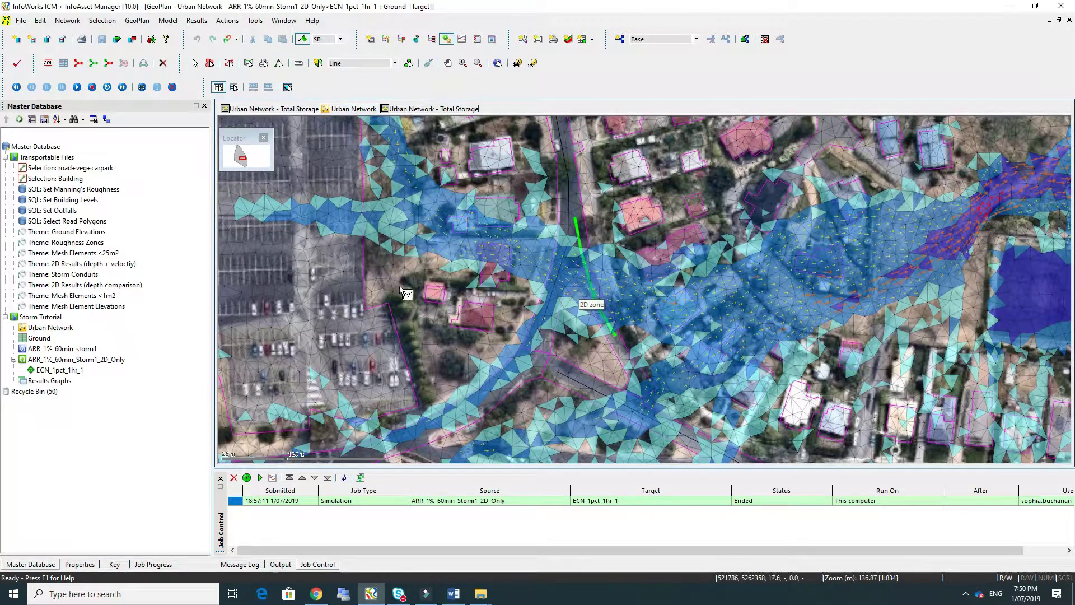
pyautogui.rightClick(61, 317)
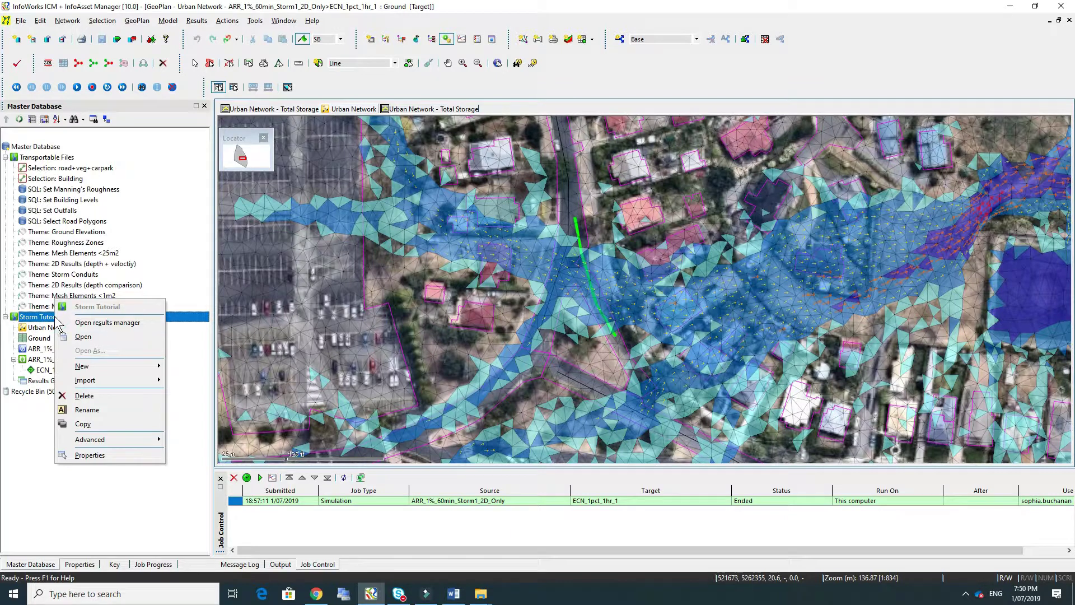
pyautogui.moveTo(96, 370)
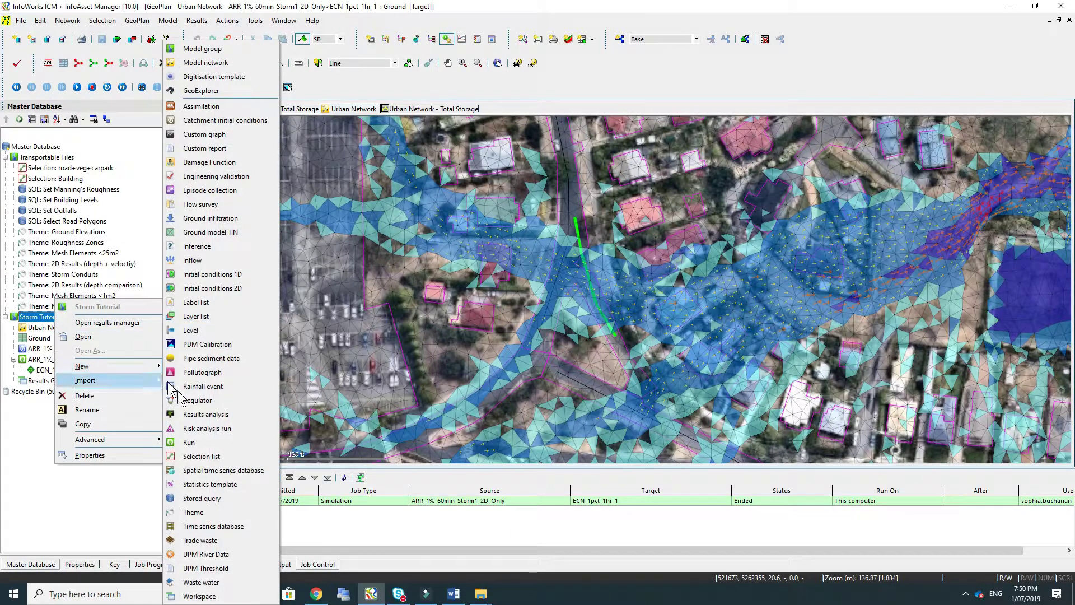
pyautogui.click(207, 416)
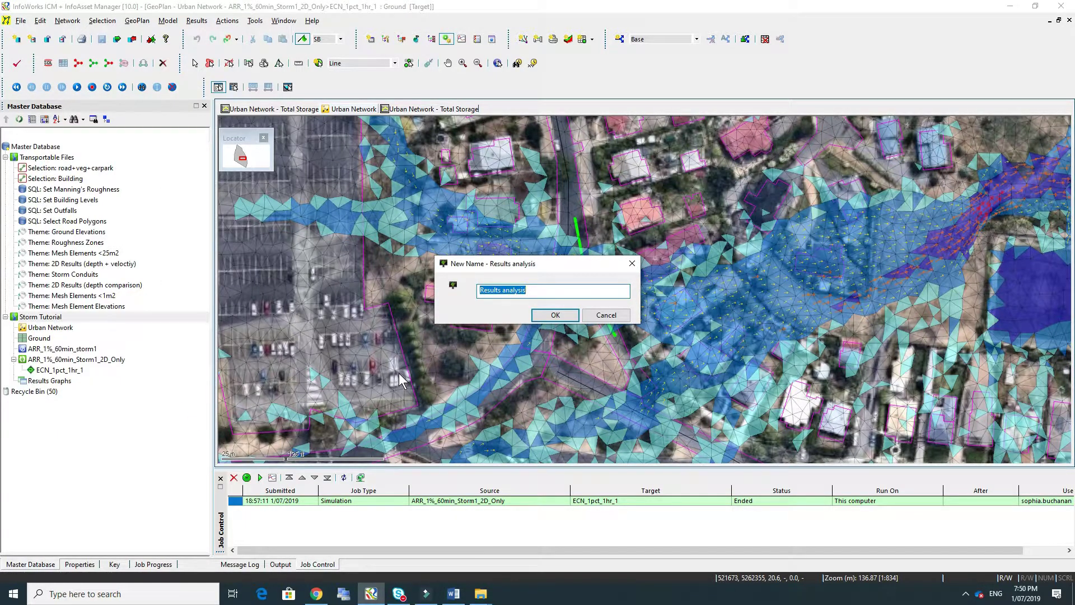
pyautogui.write('Bournville Cres')
pyautogui.write('Results')
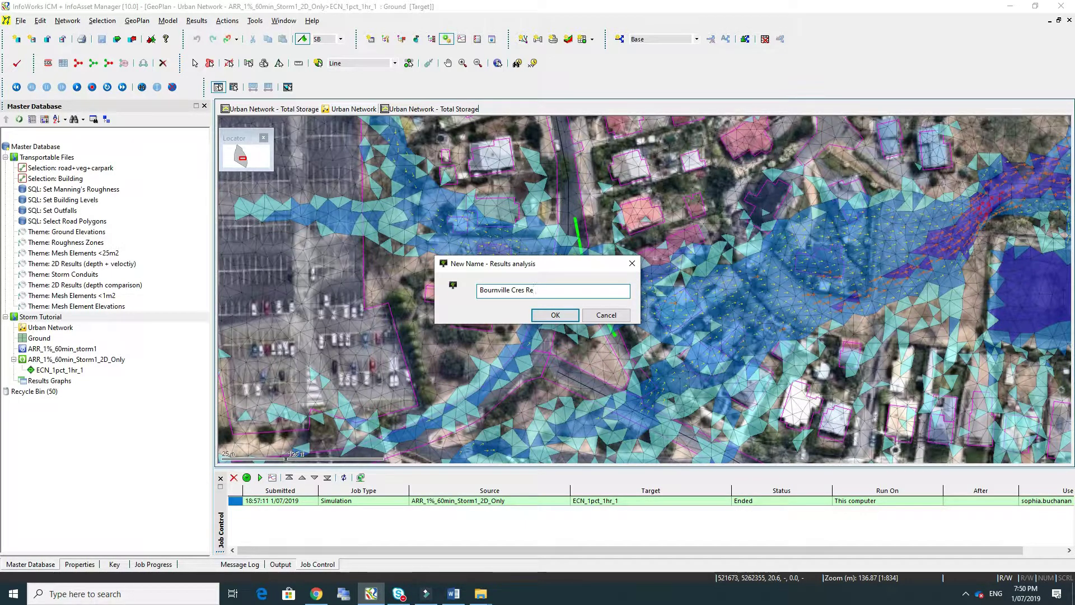
pyautogui.click(552, 316)
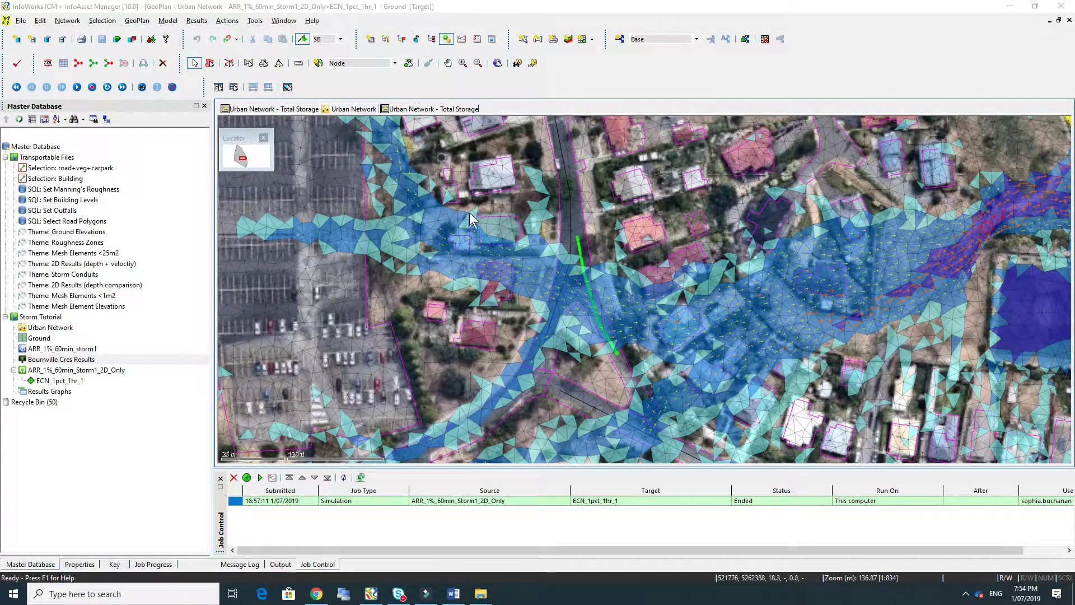
# Draw a flood section across the flow path near the shoreline to plot a ~22 m level profile in m AD
pyautogui.click(287, 86)
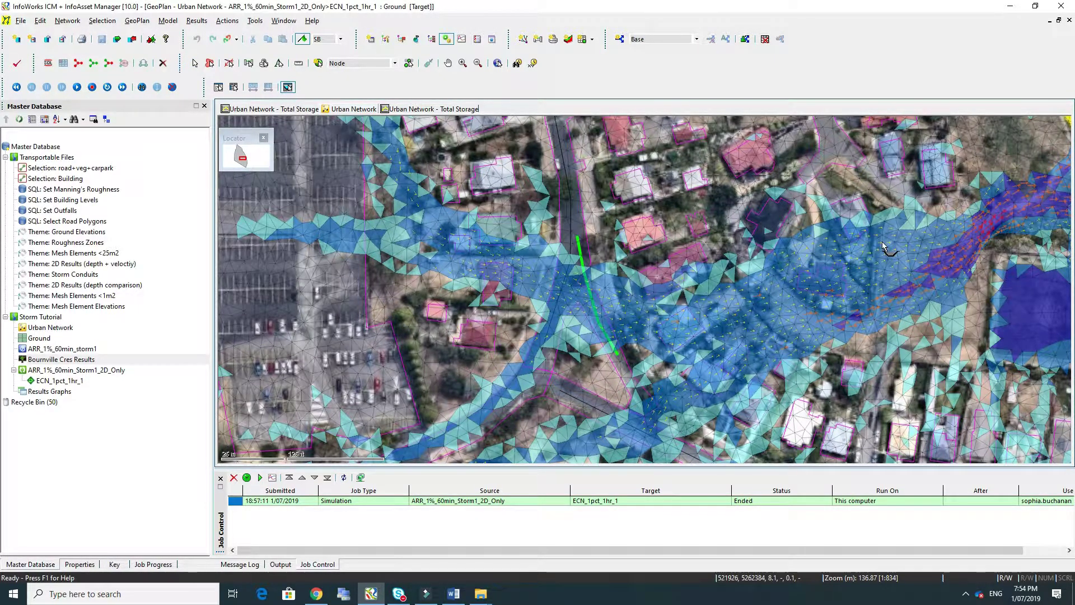
pyautogui.moveTo(882, 246); pyautogui.dragTo(530, 289)
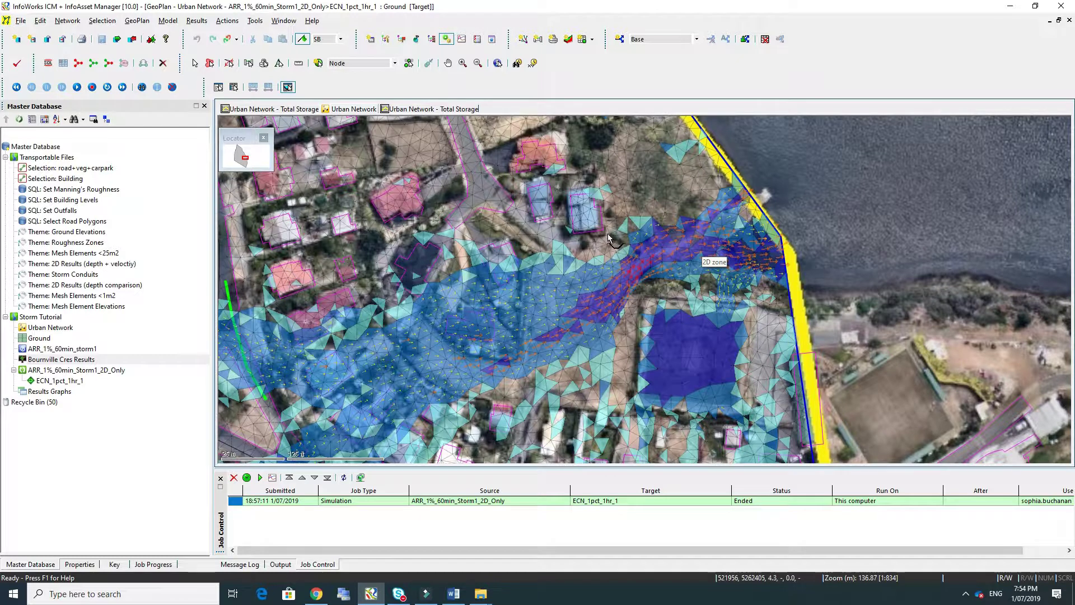
pyautogui.doubleClick(641, 283)
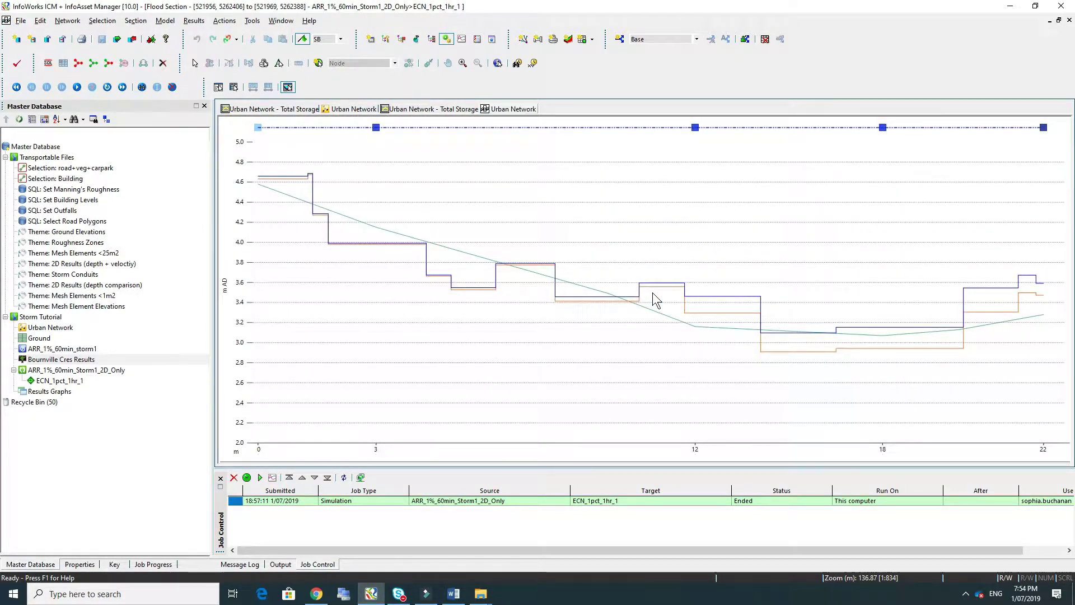
pyautogui.click(16, 87)
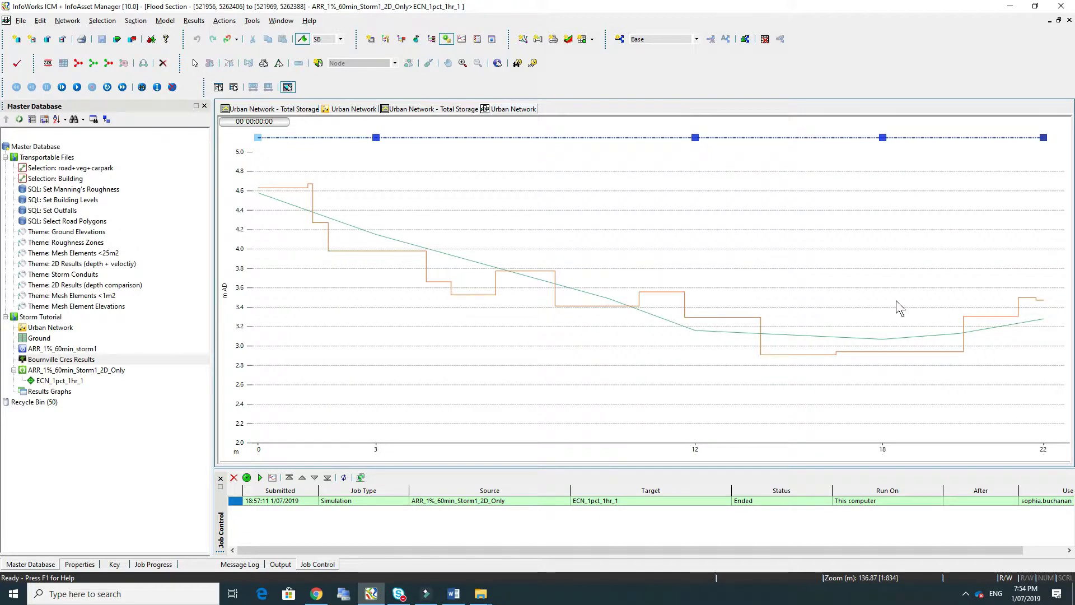
pyautogui.click(157, 88)
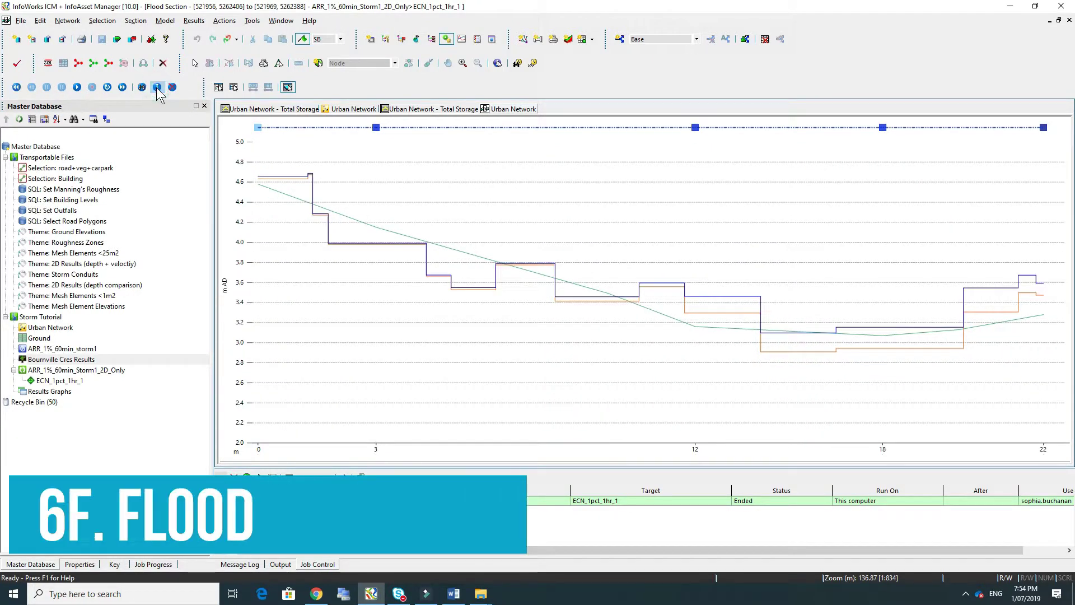